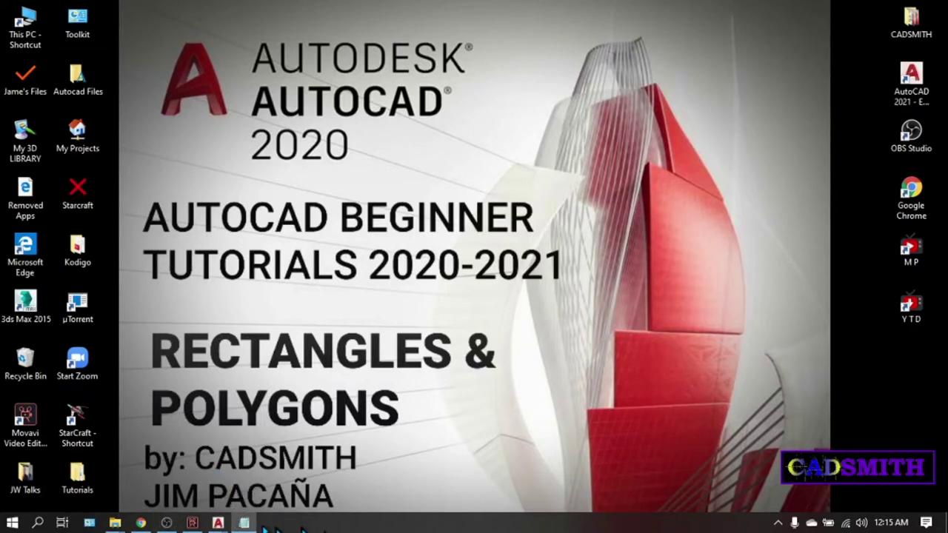
Draw a large rectangle in Drawing1 from a lower-left corner to an opposite corner.
{"action": "mouse_move", "coordinate": [220, 524]}
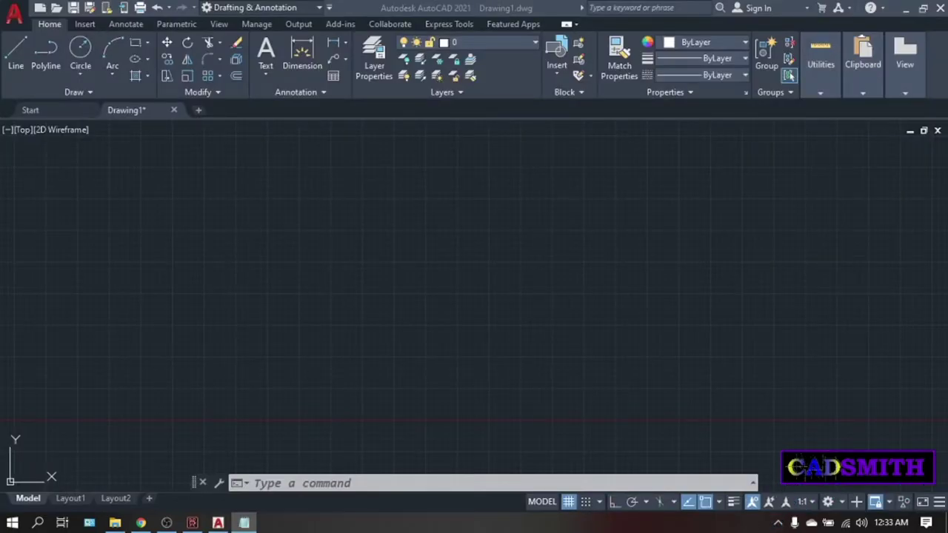
{"action": "left_click", "coordinate": [861, 324]}
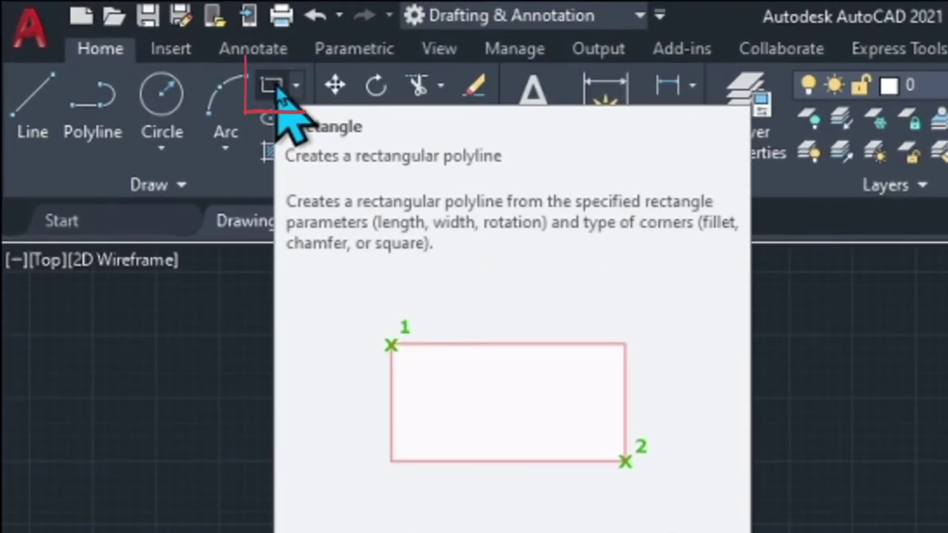
{"action": "left_click", "coordinate": [275, 84]}
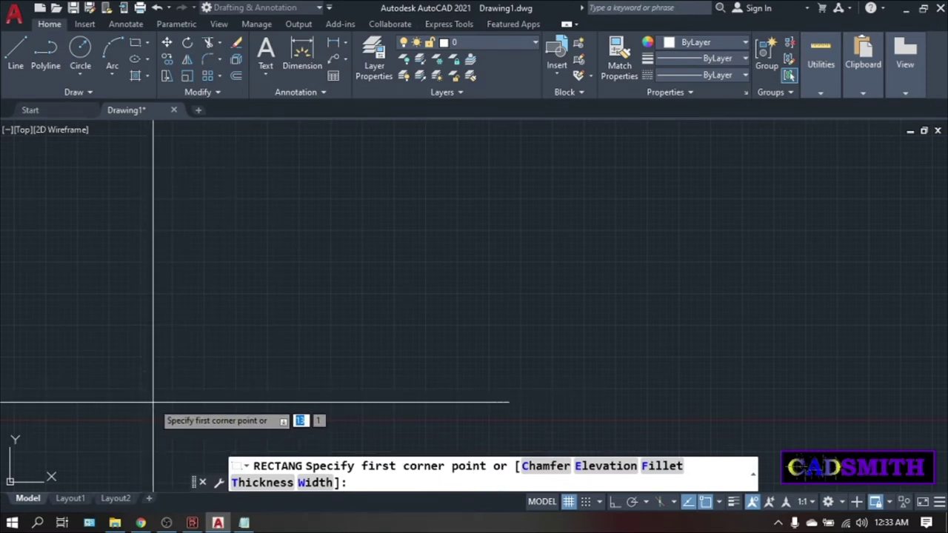
{"action": "left_click", "coordinate": [154, 403]}
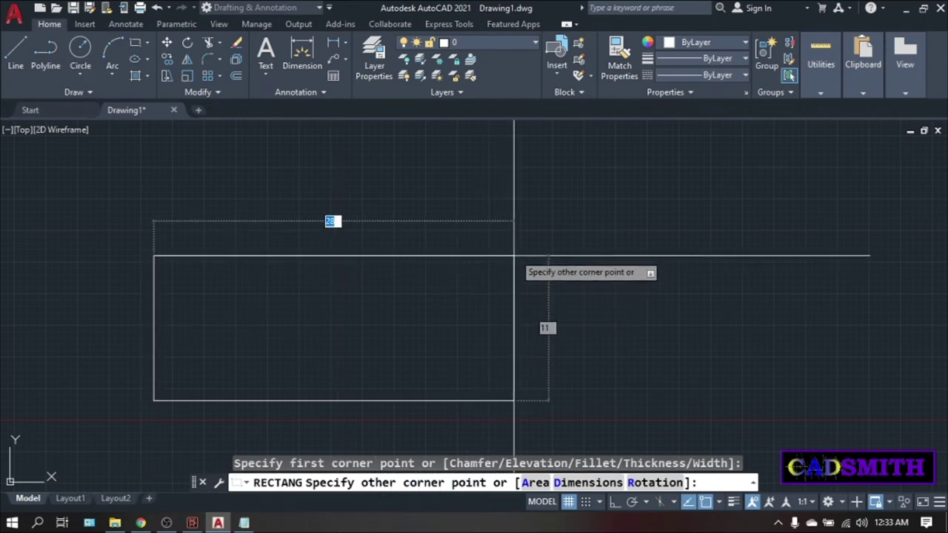
{"action": "left_click", "coordinate": [712, 401]}
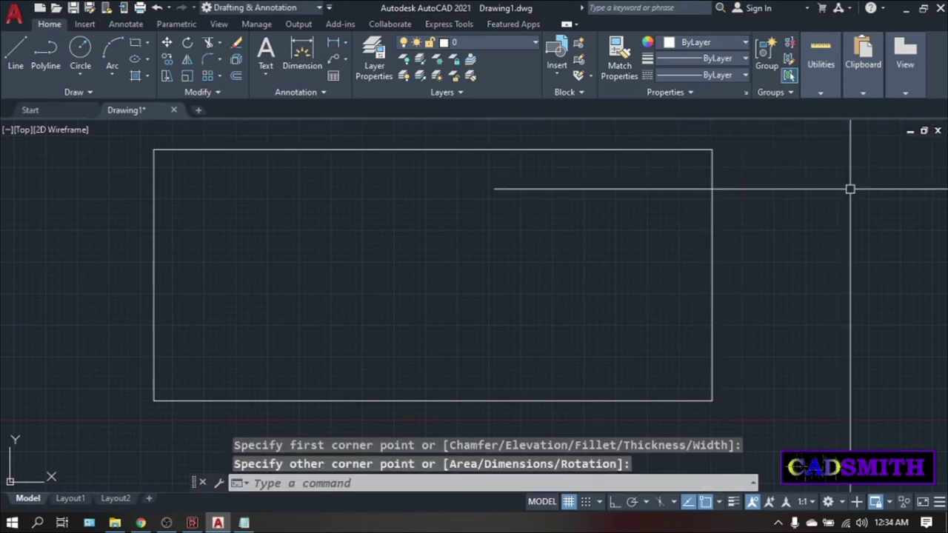
{"action": "middle_click_drag", "start_coordinate": [849, 189], "coordinate": [707, 193]}
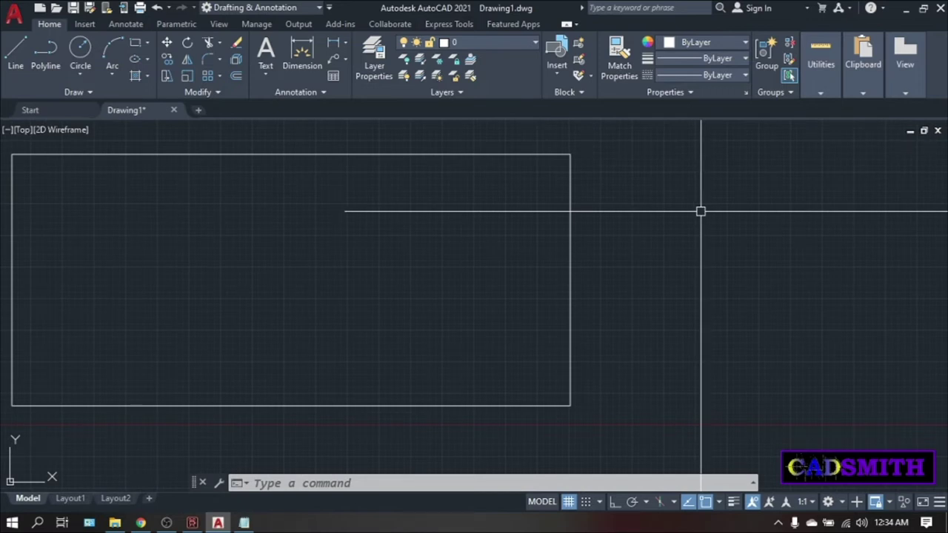
Make room on the right, then draw a second, wider rectangle there with REC.
{"action": "middle_click_drag", "start_coordinate": [709, 219], "coordinate": [603, 227]}
{"action": "scroll", "coordinate": [602, 223], "scroll_direction": "down", "scroll_amount": 2}
{"action": "middle_click_drag", "start_coordinate": [538, 225], "coordinate": [416, 246]}
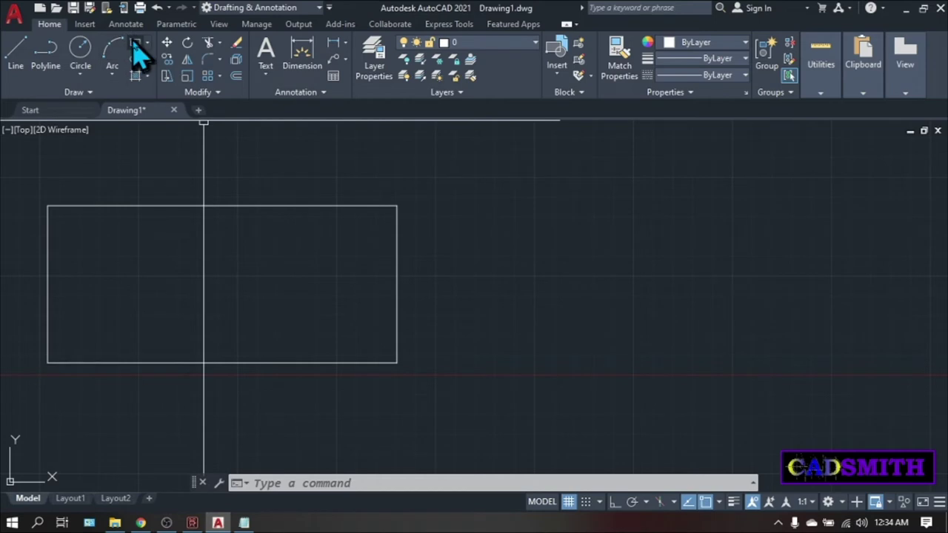
{"action": "middle_click_drag", "start_coordinate": [530, 275], "coordinate": [522, 288]}
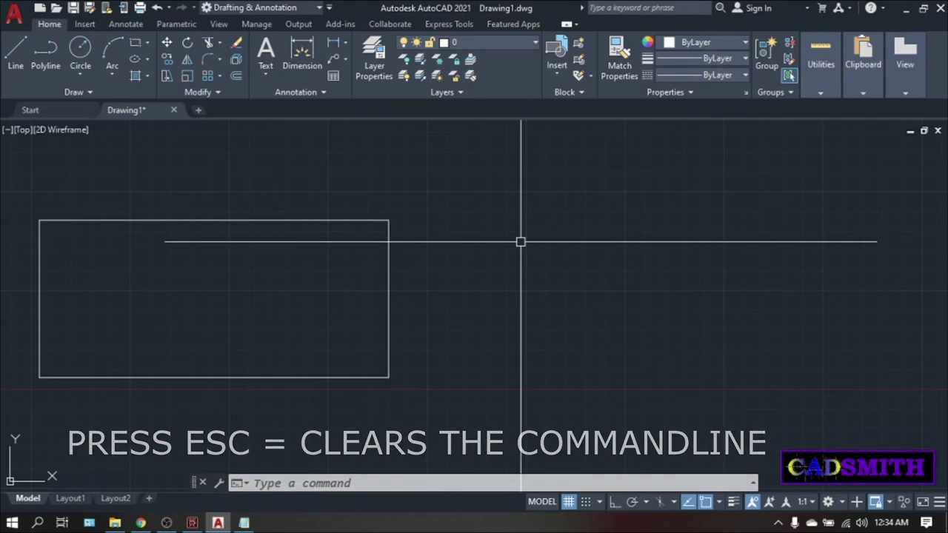
{"action": "type", "text": "REC"}
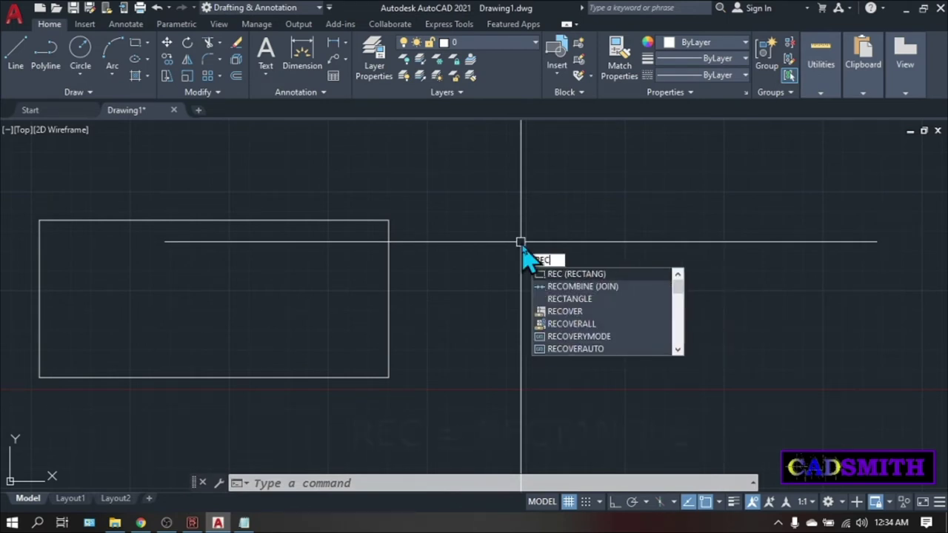
{"action": "key", "text": "Return"}
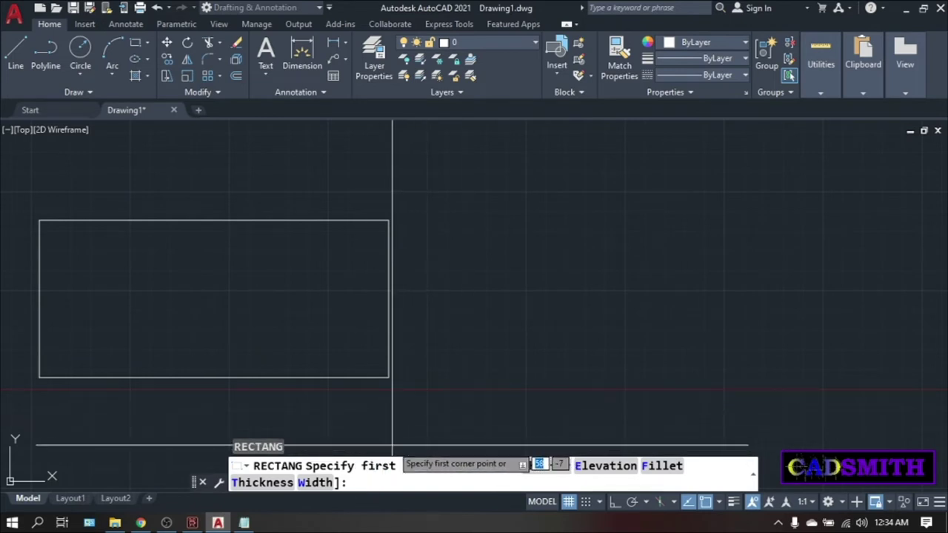
{"action": "left_click", "coordinate": [436, 375]}
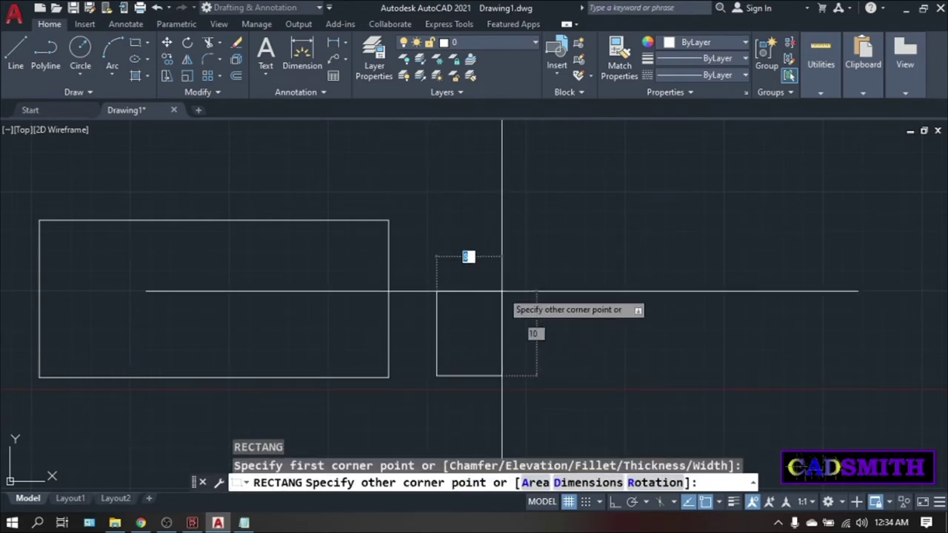
{"action": "left_click", "coordinate": [859, 216]}
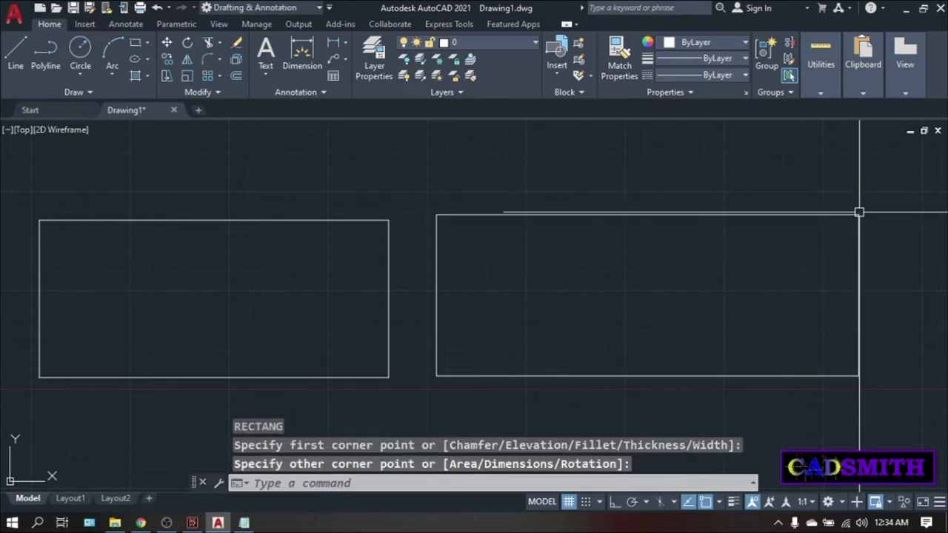
{"action": "middle_click_drag", "start_coordinate": [859, 213], "coordinate": [878, 209]}
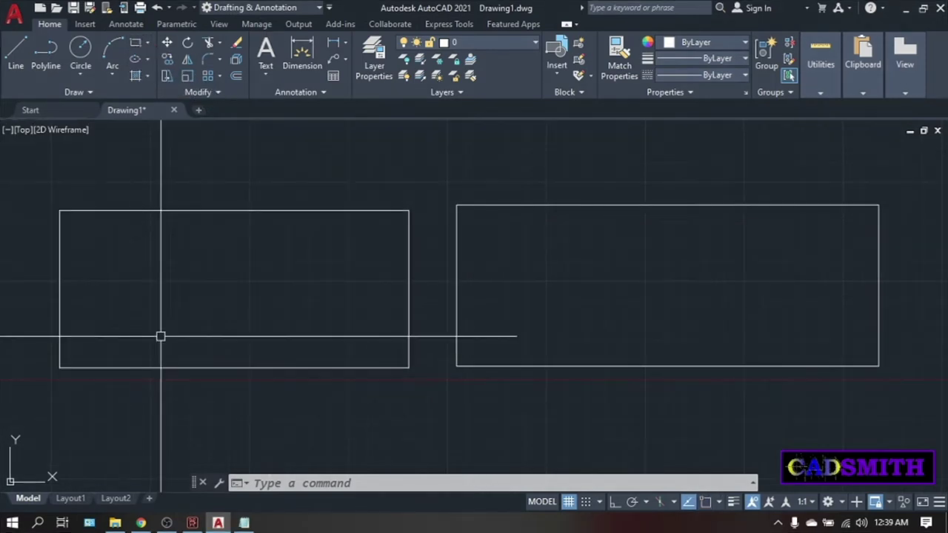
Draw a small square at the lower left and a tall narrow rectangle inside the left rectangle.
{"action": "left_click", "coordinate": [136, 43]}
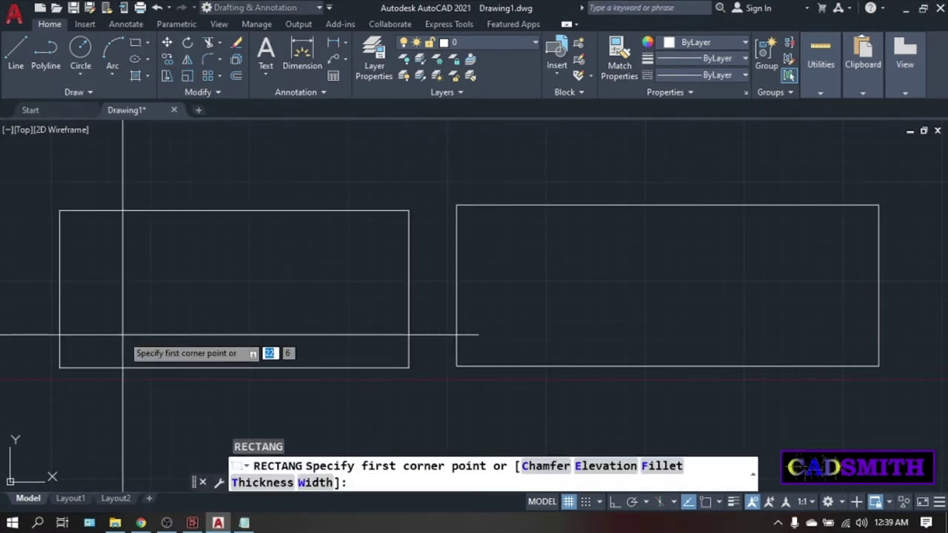
{"action": "left_click", "coordinate": [66, 360]}
{"action": "left_click", "coordinate": [115, 318]}
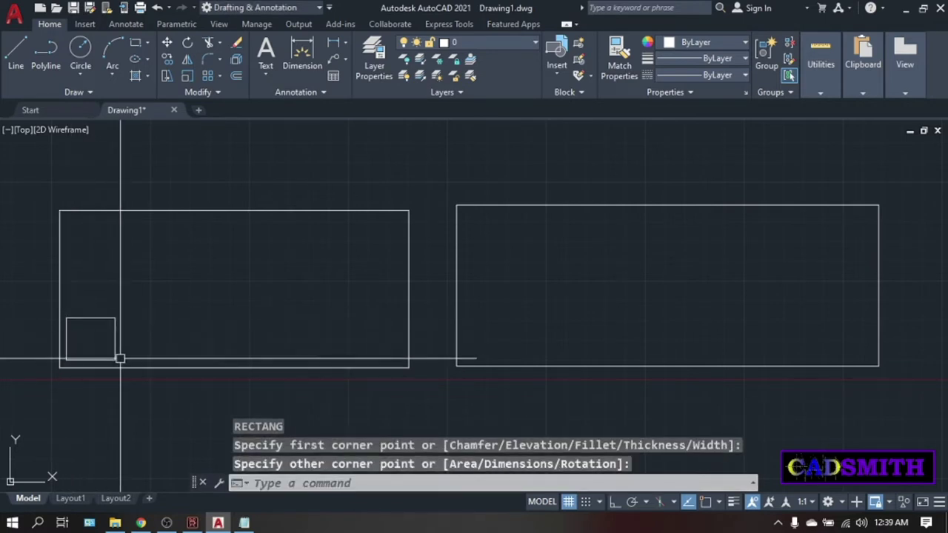
{"action": "key", "text": "Return"}
{"action": "left_click", "coordinate": [124, 359]}
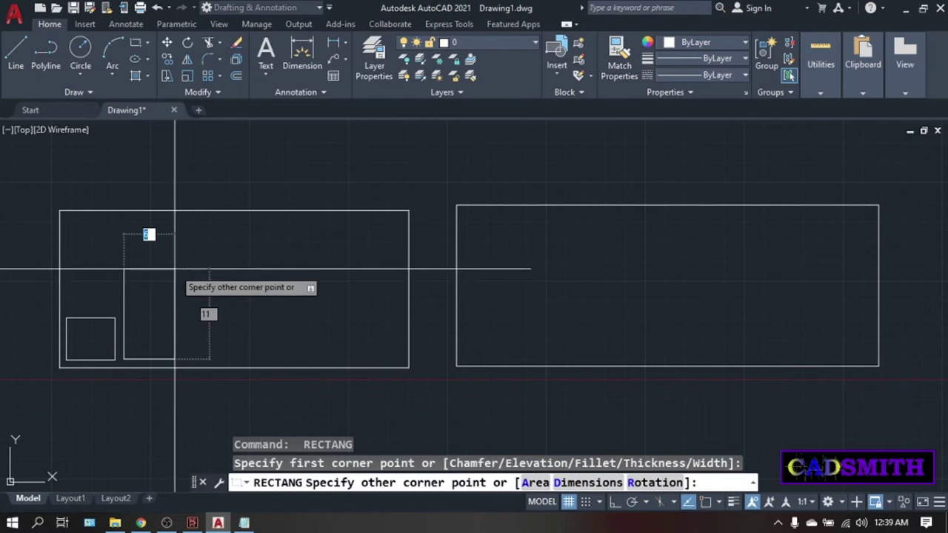
{"action": "left_click", "coordinate": [174, 269]}
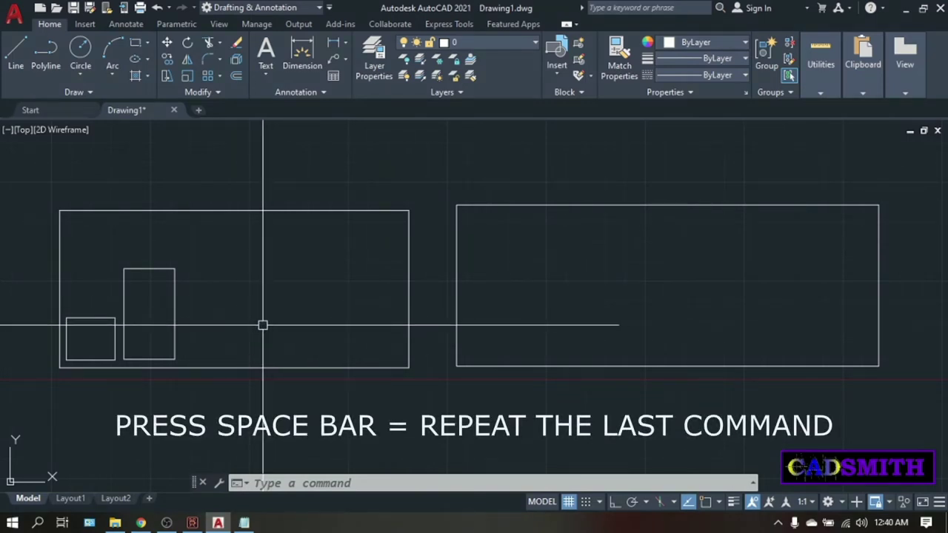
Add a flat bottom rectangle, a tall middle rectangle and two small rectangles beside it.
{"action": "key", "text": "space"}
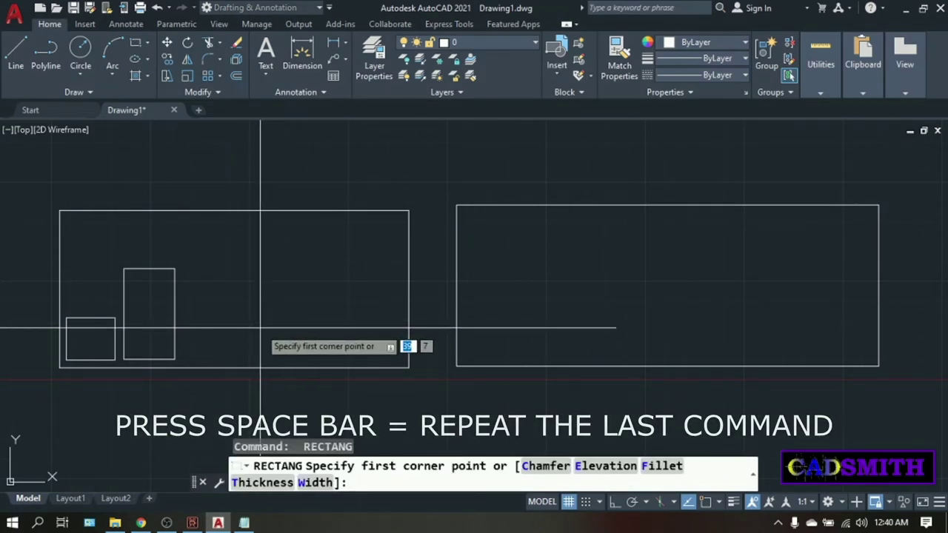
{"action": "left_click", "coordinate": [184, 361]}
{"action": "left_click", "coordinate": [268, 323]}
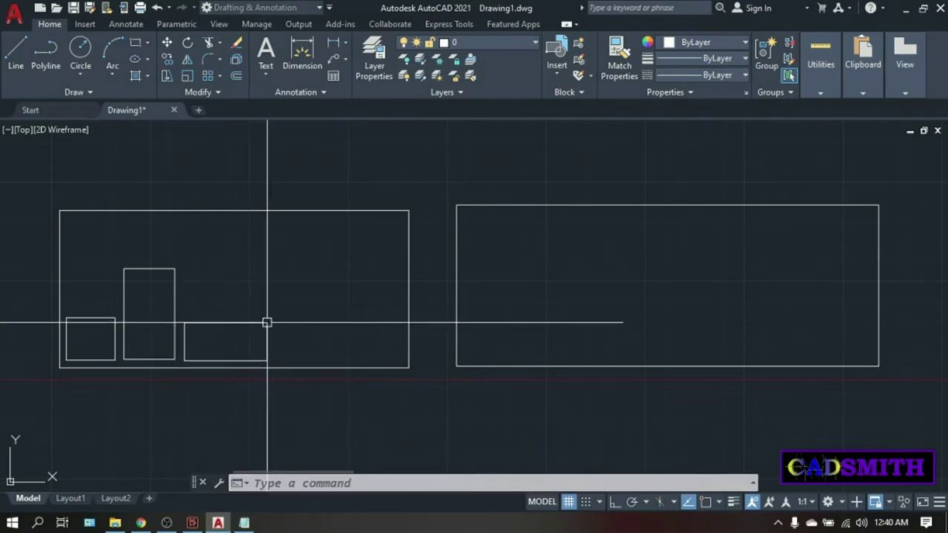
{"action": "key", "text": "space"}
{"action": "left_click", "coordinate": [274, 364]}
{"action": "left_click", "coordinate": [317, 221]}
{"action": "key", "text": "space"}
{"action": "left_click", "coordinate": [324, 359]}
{"action": "left_click", "coordinate": [359, 323]}
{"action": "key", "text": "space"}
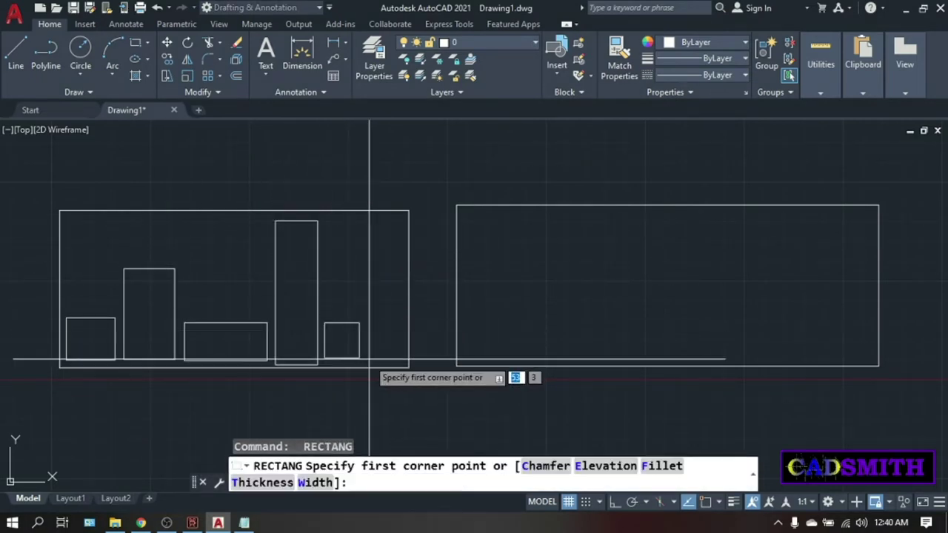
{"action": "left_click", "coordinate": [365, 359]}
{"action": "left_click", "coordinate": [400, 289]}
Fill the right side with a narrow rectangle, a flat rectangle and small top-right rectangles.
{"action": "key", "text": "space"}
{"action": "left_click", "coordinate": [361, 290]}
{"action": "left_click", "coordinate": [325, 313]}
{"action": "key", "text": "space"}
{"action": "left_click", "coordinate": [324, 281]}
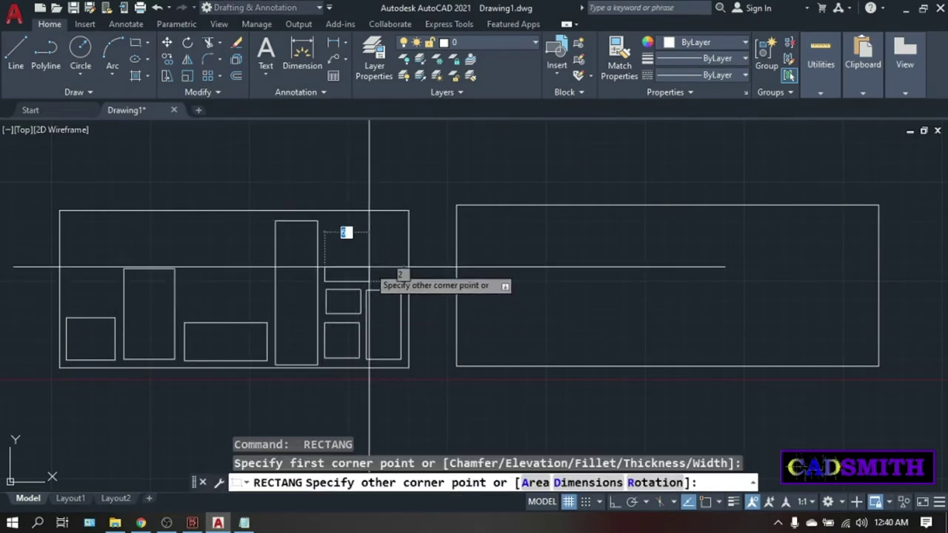
{"action": "left_click", "coordinate": [400, 262]}
{"action": "key", "text": "space"}
{"action": "left_click", "coordinate": [323, 254]}
{"action": "left_click", "coordinate": [365, 222]}
{"action": "key", "text": "space"}
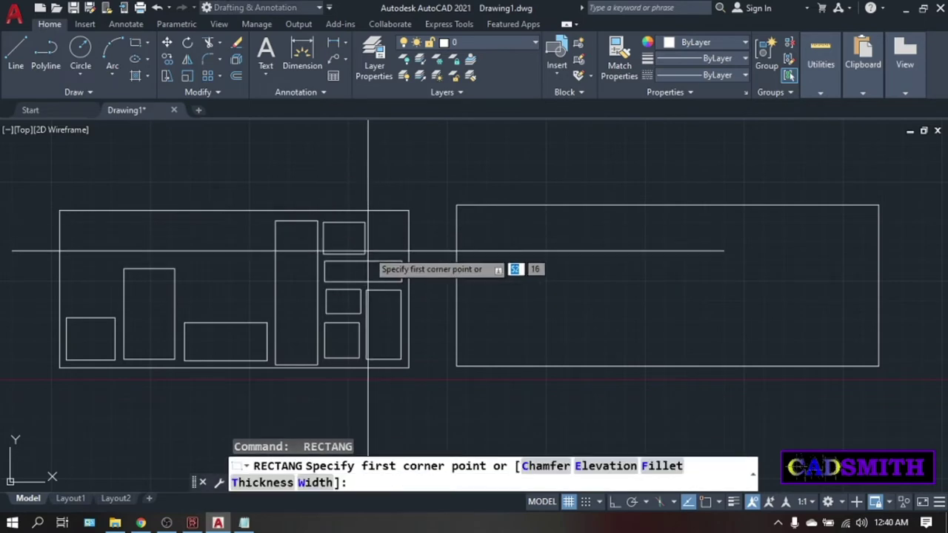
{"action": "left_click", "coordinate": [372, 254]}
{"action": "left_click", "coordinate": [400, 222]}
{"action": "key", "text": "space"}
Add small rectangles in the middle area and near the top middle.
{"action": "left_click", "coordinate": [190, 307]}
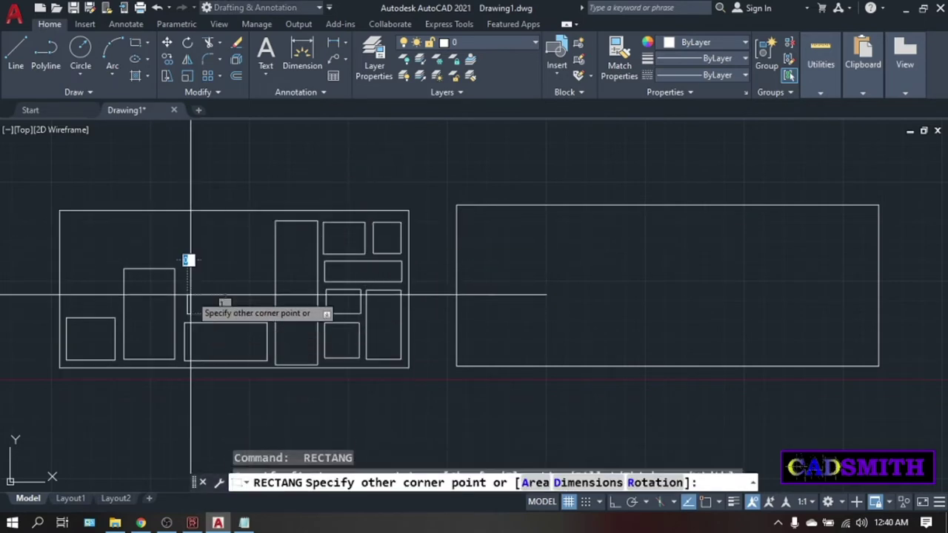
{"action": "left_click", "coordinate": [211, 237]}
{"action": "key", "text": "space"}
{"action": "left_click", "coordinate": [222, 314]}
{"action": "left_click", "coordinate": [268, 289]}
{"action": "key", "text": "space"}
{"action": "left_click", "coordinate": [268, 275]}
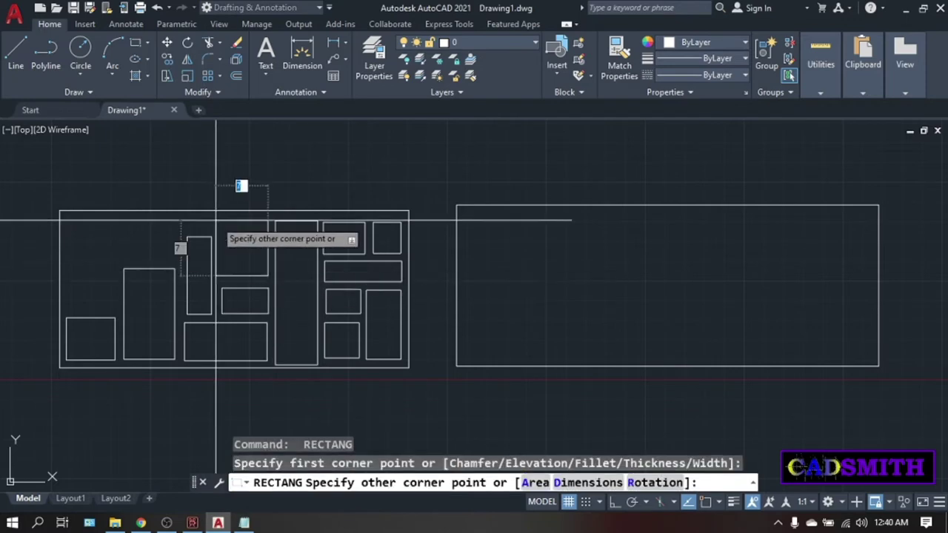
{"action": "left_click", "coordinate": [216, 220]}
Fill the remaining top and left gaps with a long flat rectangle and final small rectangles.
{"action": "key", "text": "space"}
{"action": "left_click", "coordinate": [213, 221]}
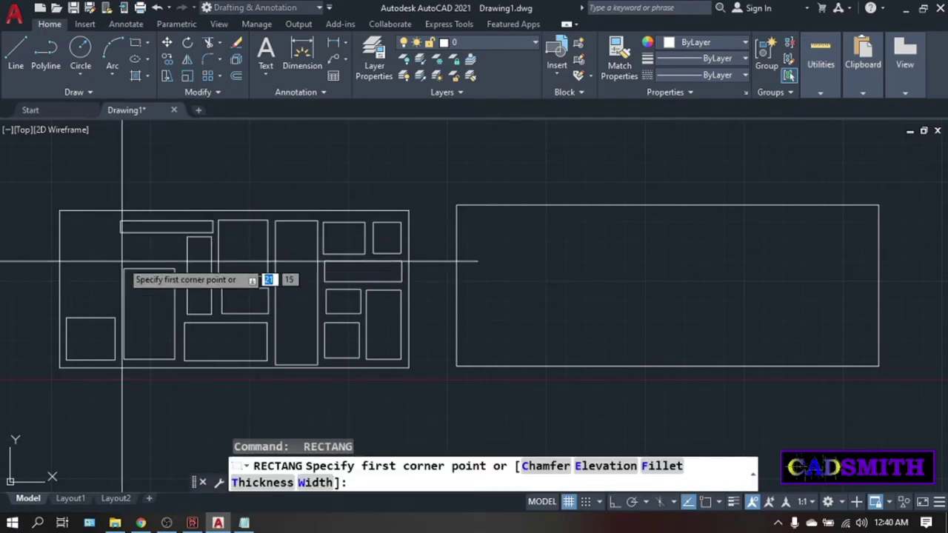
{"action": "left_click", "coordinate": [124, 264]}
{"action": "left_click", "coordinate": [179, 240]}
{"action": "key", "text": "space"}
{"action": "left_click", "coordinate": [116, 308]}
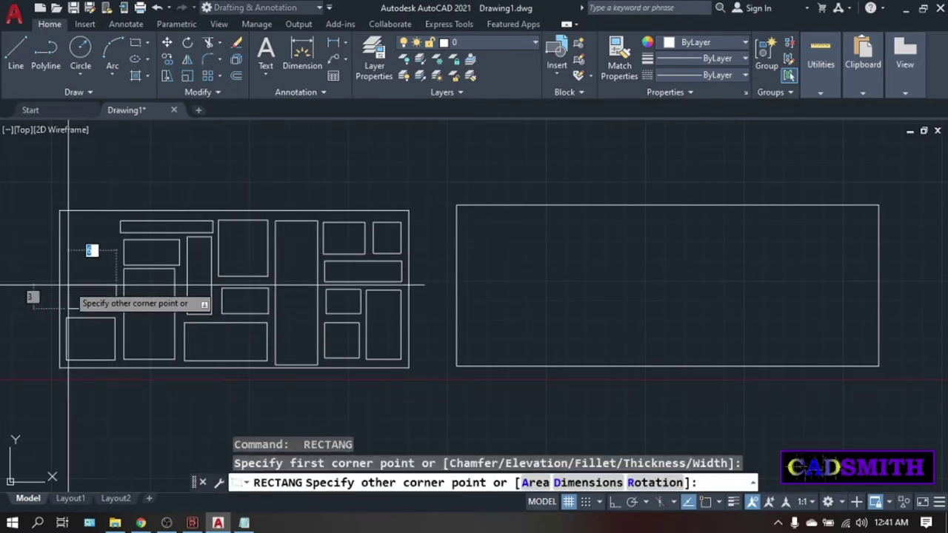
{"action": "left_click", "coordinate": [68, 284]}
{"action": "key", "text": "space"}
{"action": "left_click", "coordinate": [123, 214]}
{"action": "left_click", "coordinate": [501, 259]}
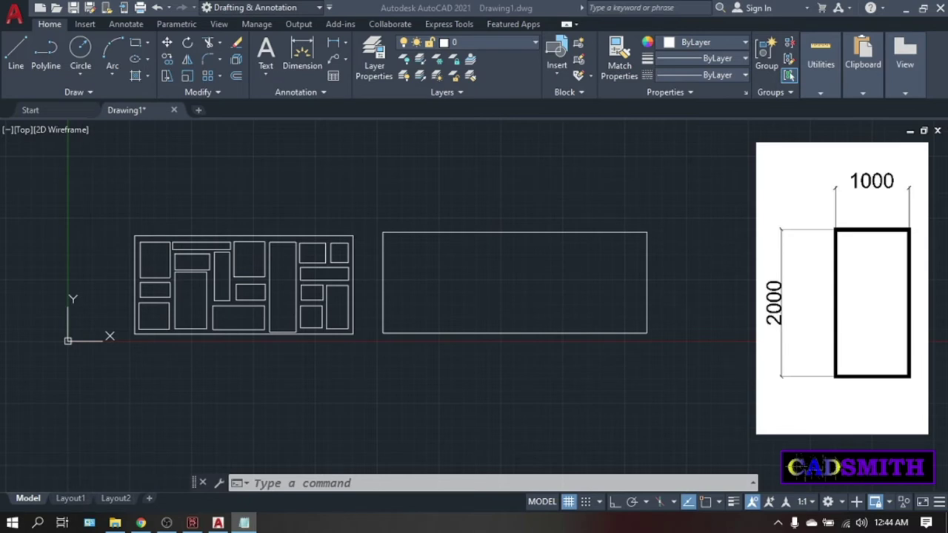
Close Drawing1 without saving and start a new blank drawing.
{"action": "left_click", "coordinate": [174, 110]}
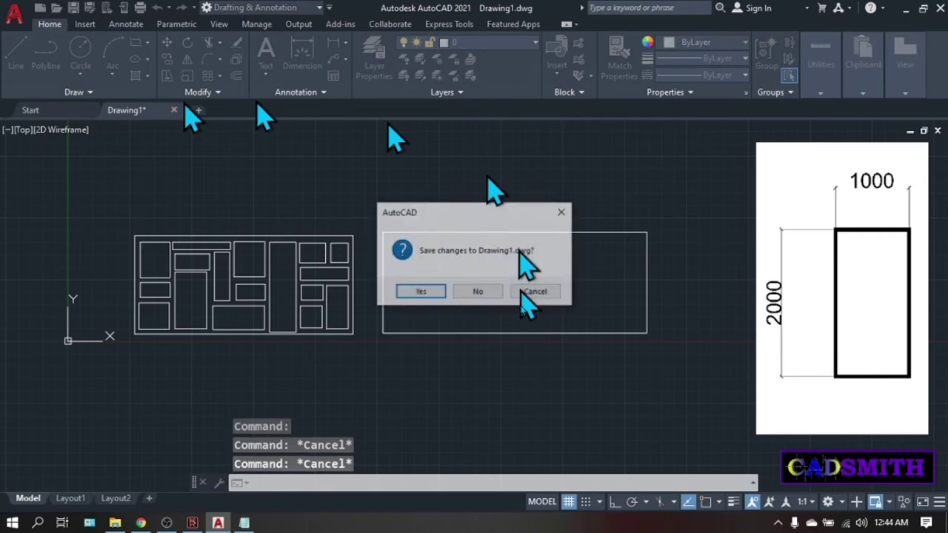
{"action": "left_click", "coordinate": [463, 292]}
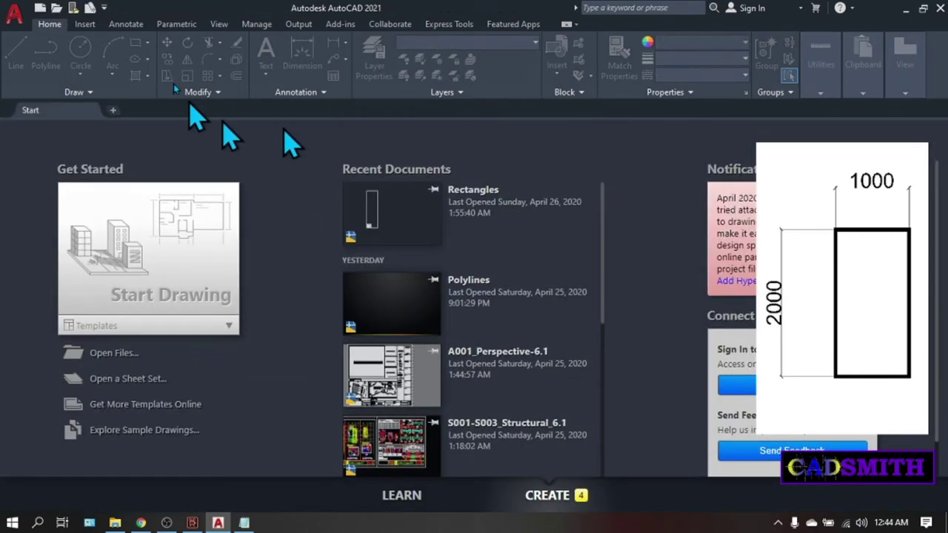
{"action": "left_click", "coordinate": [171, 271]}
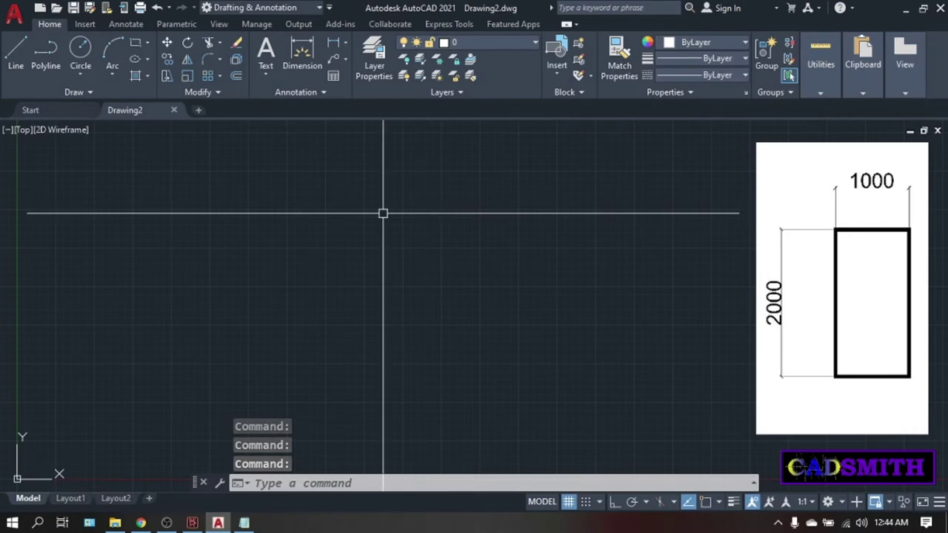
Set the drawing units to Millimeters insertion scale with length precision 0.
{"action": "type", "text": "un"}
{"action": "key", "text": "Return"}
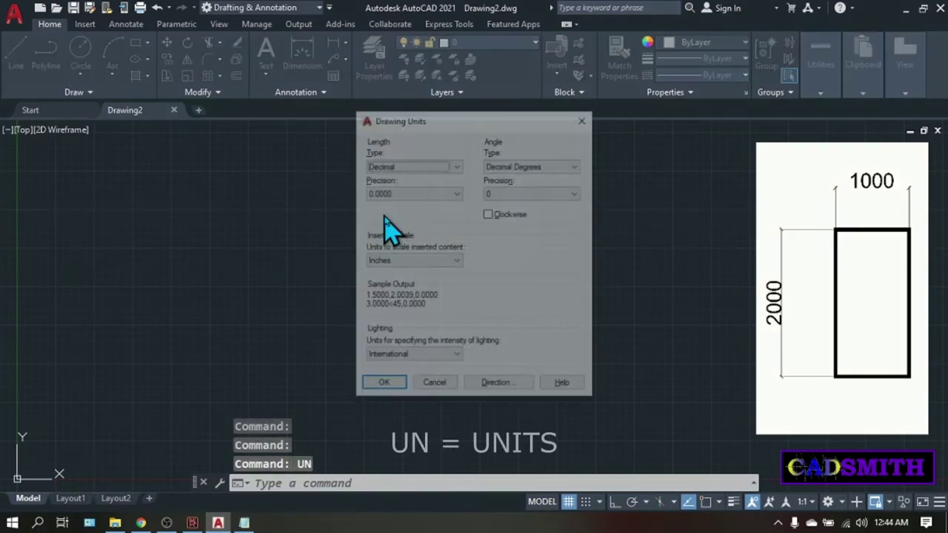
{"action": "left_click", "coordinate": [450, 262]}
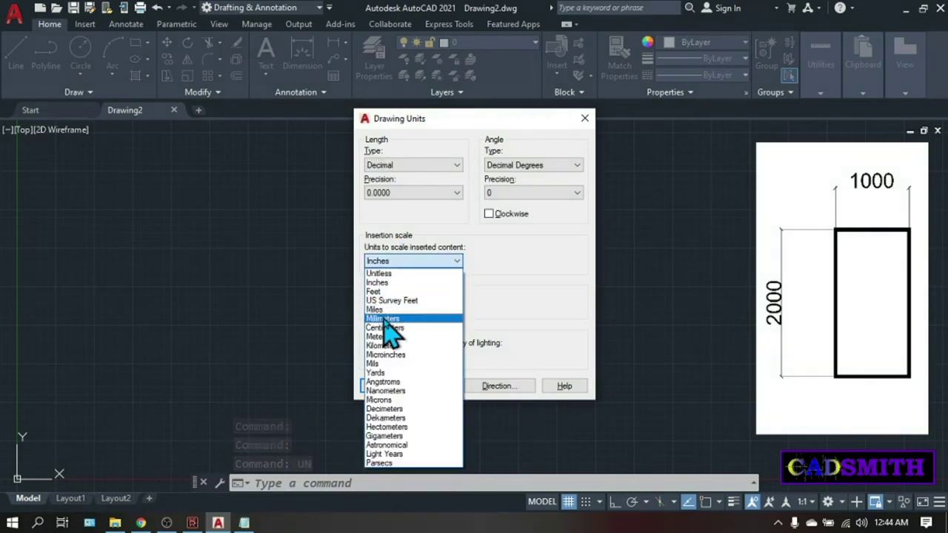
{"action": "left_click", "coordinate": [384, 319]}
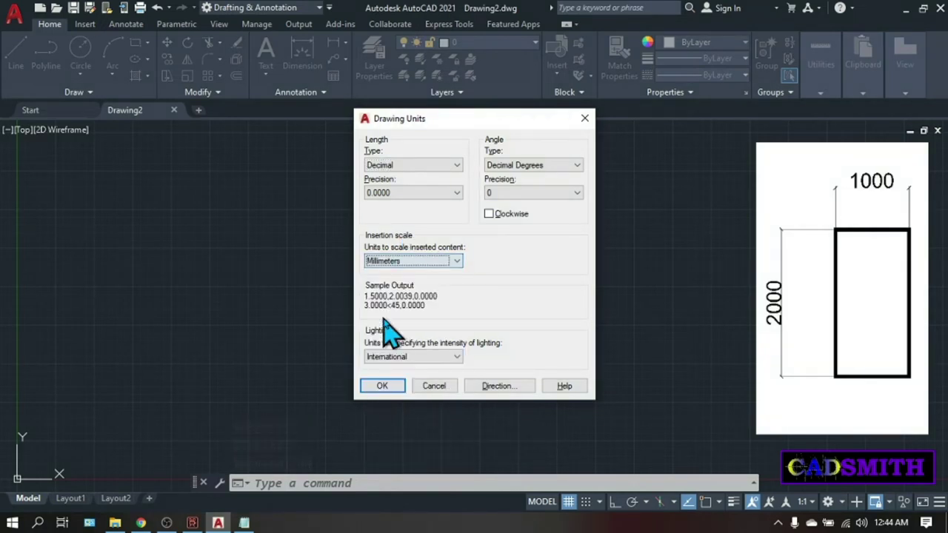
{"action": "left_click", "coordinate": [444, 194]}
{"action": "left_click", "coordinate": [375, 206]}
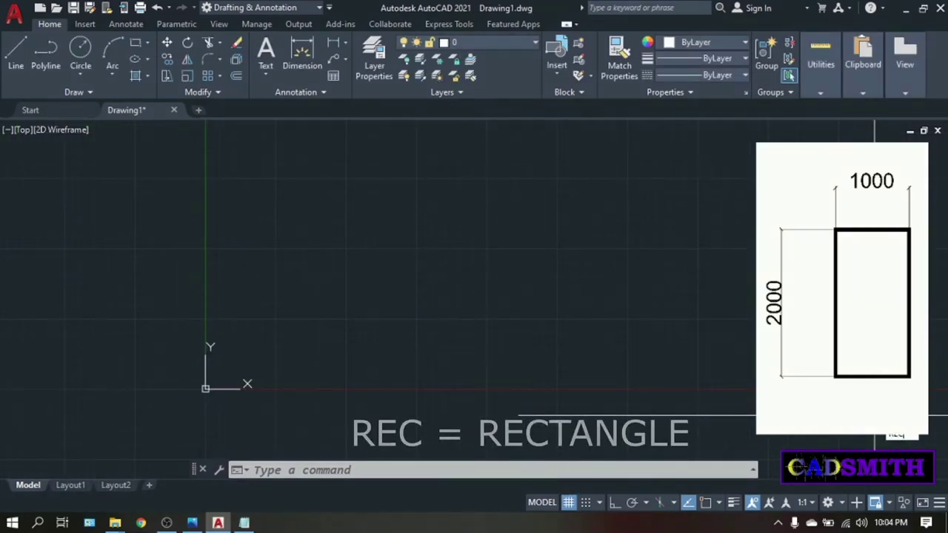
{"action": "type", "text": "rec"}
{"action": "key", "text": "Return"}
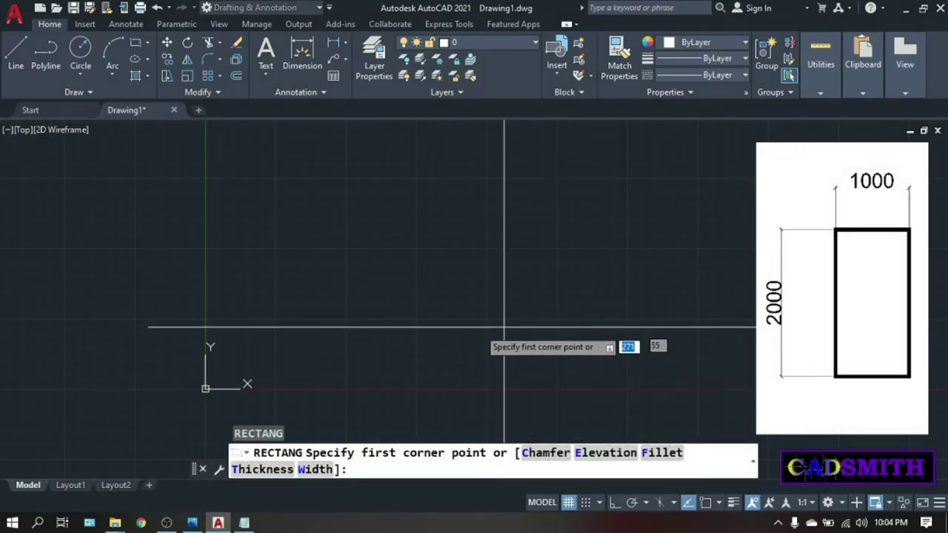
{"action": "type", "text": "0,"}
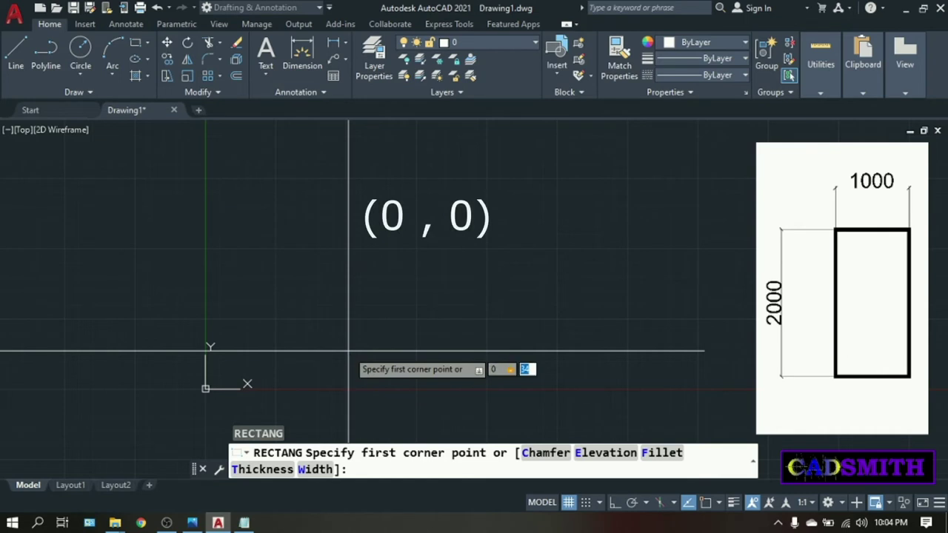
{"action": "type", "text": "0"}
{"action": "key", "text": "Return"}
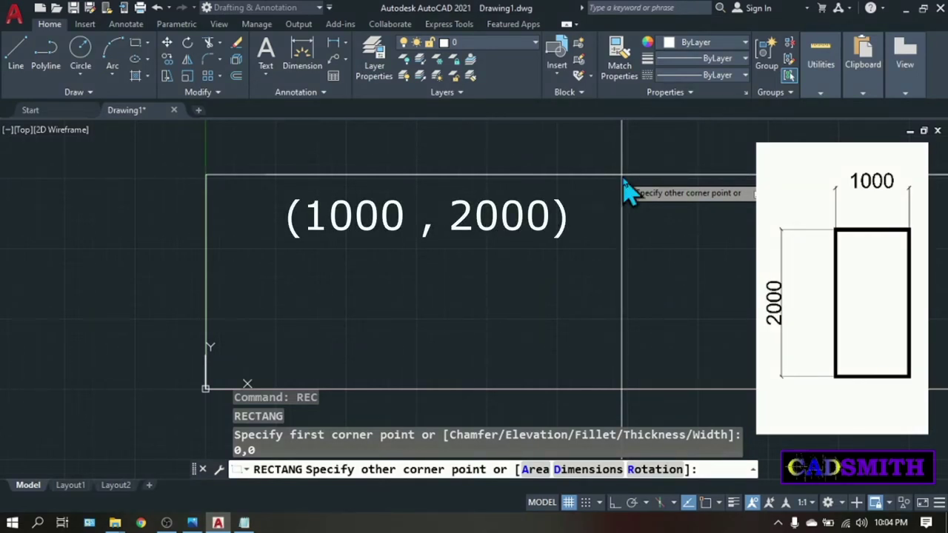
{"action": "type", "text": "@1000,2000"}
{"action": "key", "text": "Return"}
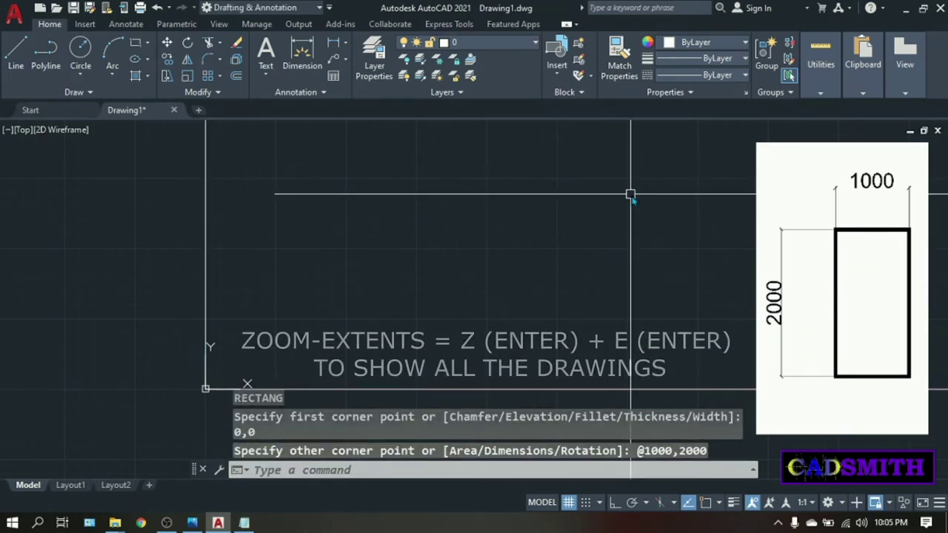
Zoom to extents and pan the rectangle to the centre-left of the view.
{"action": "type", "text": "z"}
{"action": "key", "text": "Return"}
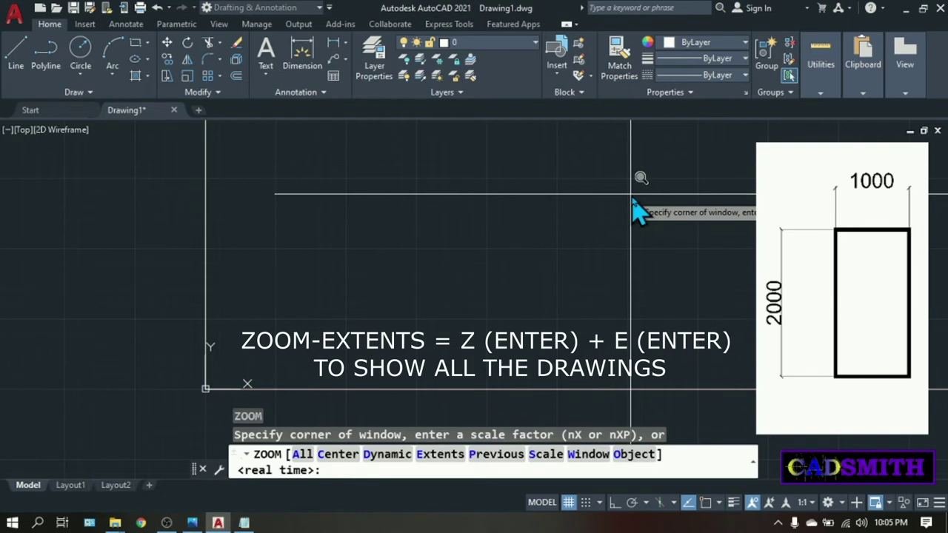
{"action": "type", "text": "E"}
{"action": "key", "text": "Return"}
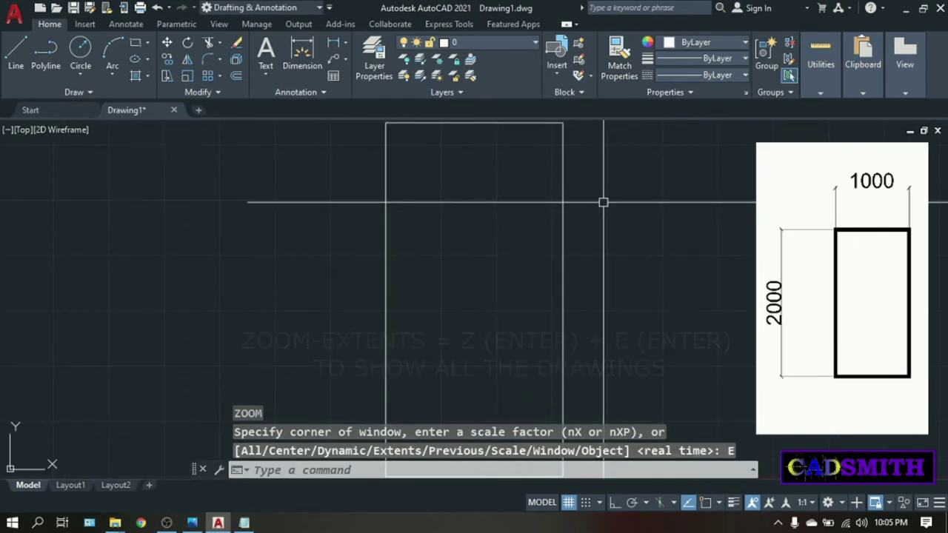
{"action": "scroll", "coordinate": [459, 210], "scroll_direction": "down", "scroll_amount": 2}
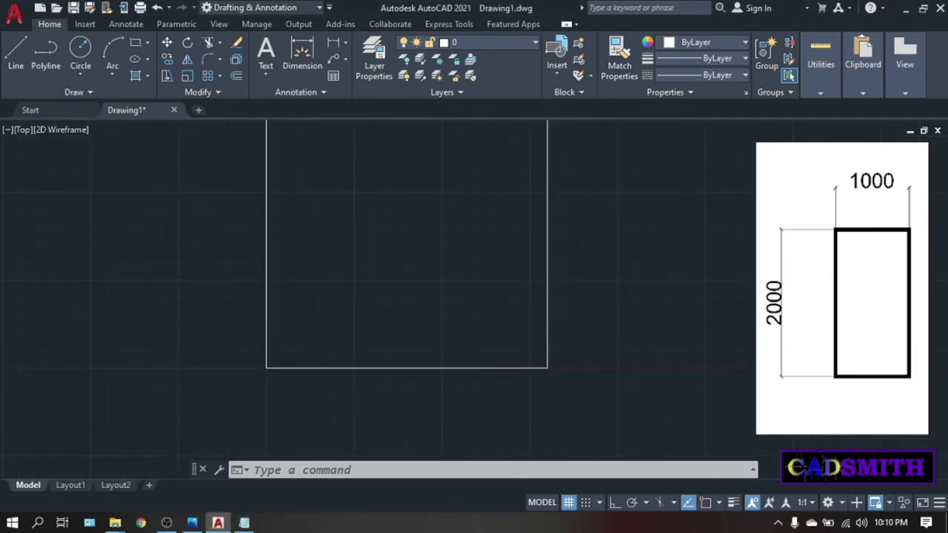
{"action": "mouse_move", "coordinate": [691, 266]}
{"action": "middle_mouse_down"}
{"action": "mouse_move", "coordinate": [637, 326]}
{"action": "mouse_move", "coordinate": [578, 351]}
{"action": "middle_mouse_up"}
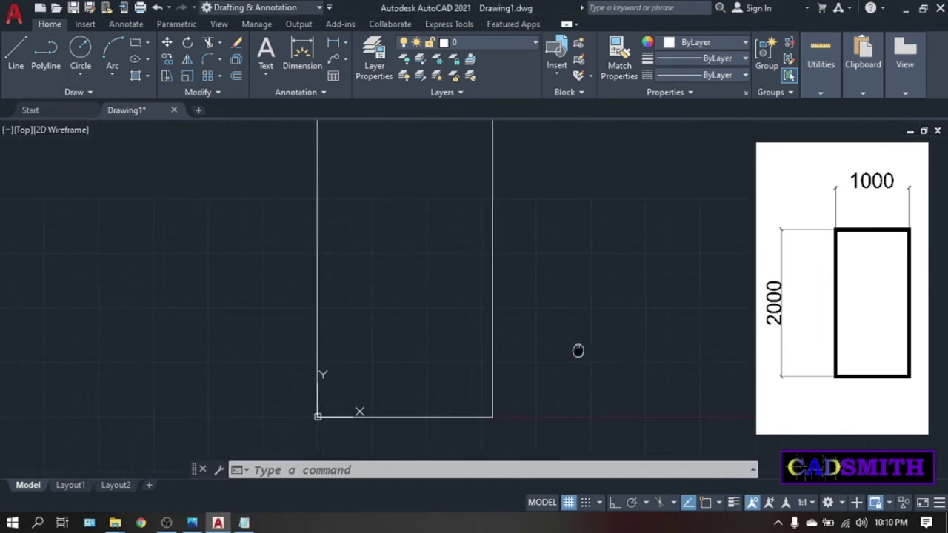
{"action": "scroll", "coordinate": [592, 256], "scroll_direction": "down", "scroll_amount": 2}
{"action": "middle_click_drag", "start_coordinate": [597, 256], "coordinate": [570, 273]}
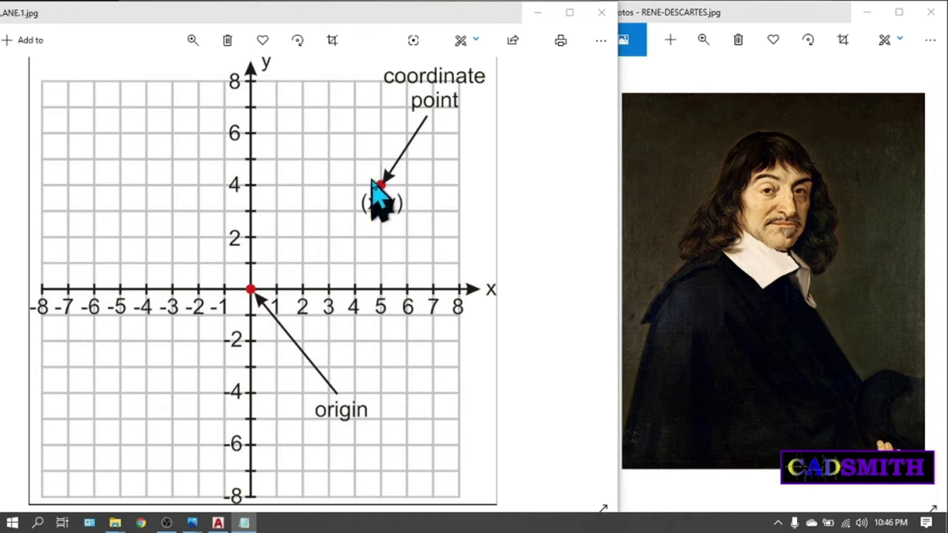
Bring the coordinate-plane diagram window in Photos to the front.
{"action": "left_click", "coordinate": [496, 263]}
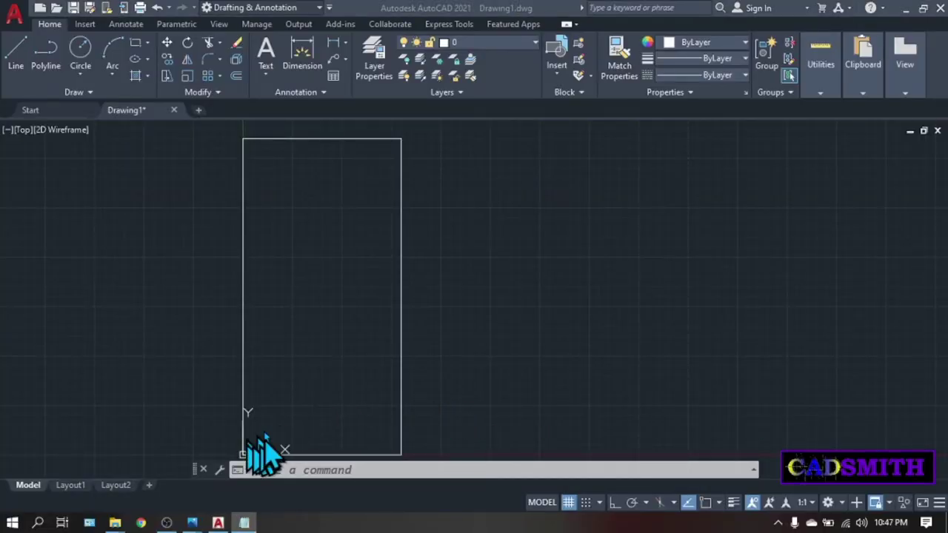
Zoom toward the origin corner, then zoom out and pan so the whole 1000 by 2000 rectangle shows.
{"action": "scroll", "coordinate": [247, 438], "scroll_direction": "down", "scroll_amount": 4}
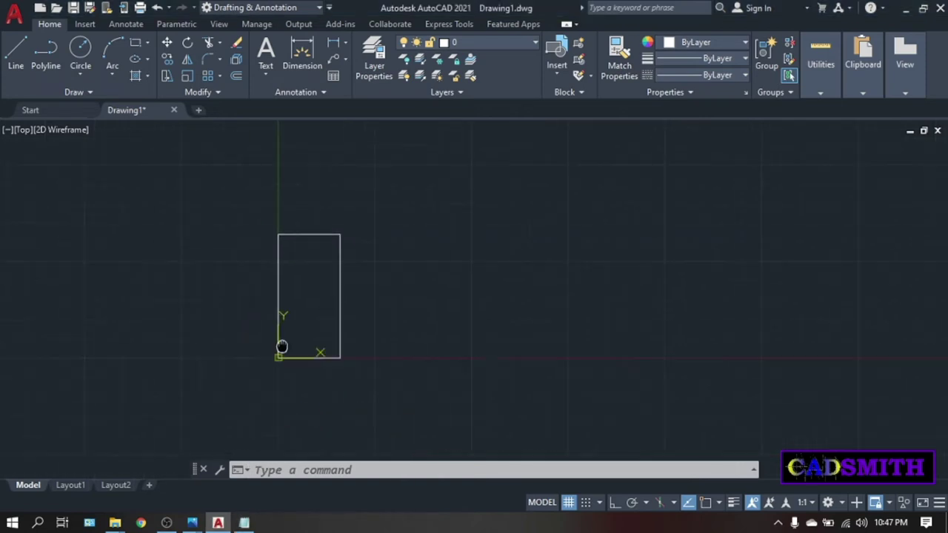
{"action": "scroll", "coordinate": [276, 345], "scroll_direction": "up", "scroll_amount": 8}
{"action": "scroll", "coordinate": [329, 222], "scroll_direction": "up", "scroll_amount": 6}
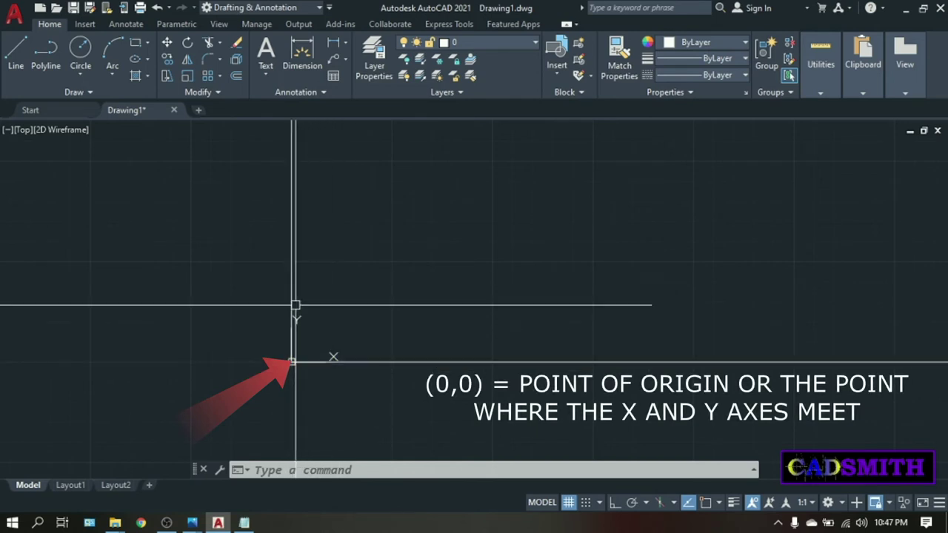
{"action": "scroll", "coordinate": [296, 306], "scroll_direction": "down", "scroll_amount": 1}
{"action": "scroll", "coordinate": [444, 244], "scroll_direction": "down", "scroll_amount": 5}
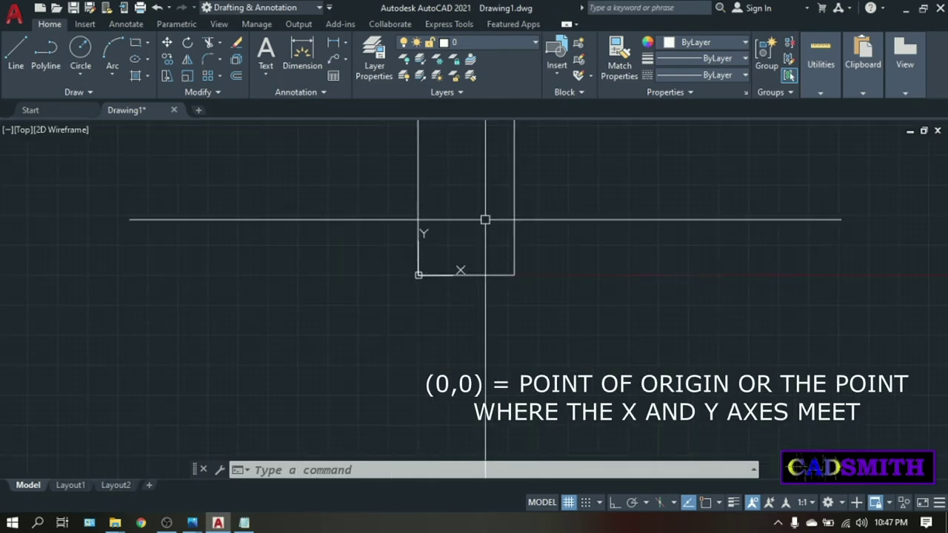
{"action": "middle_click_drag", "start_coordinate": [484, 217], "coordinate": [419, 275]}
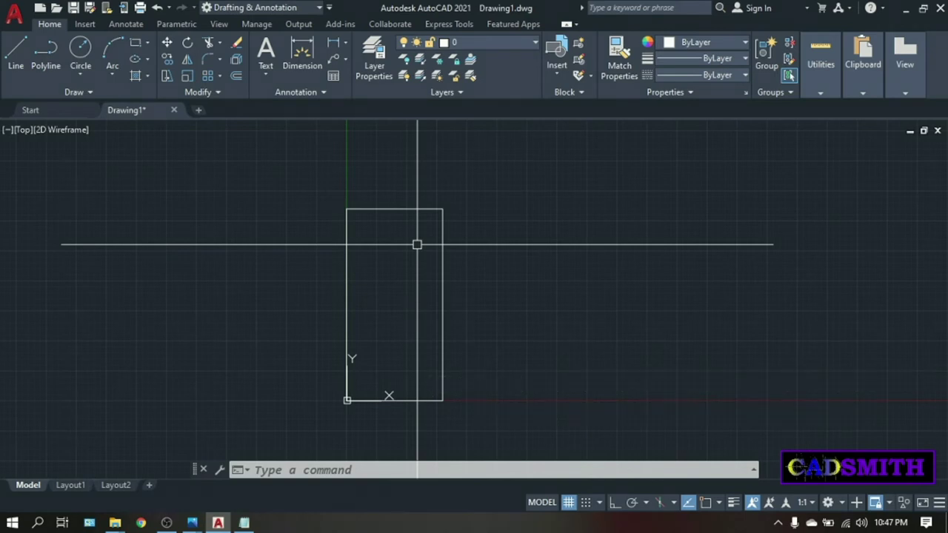
{"action": "middle_click_drag", "start_coordinate": [407, 303], "coordinate": [404, 302]}
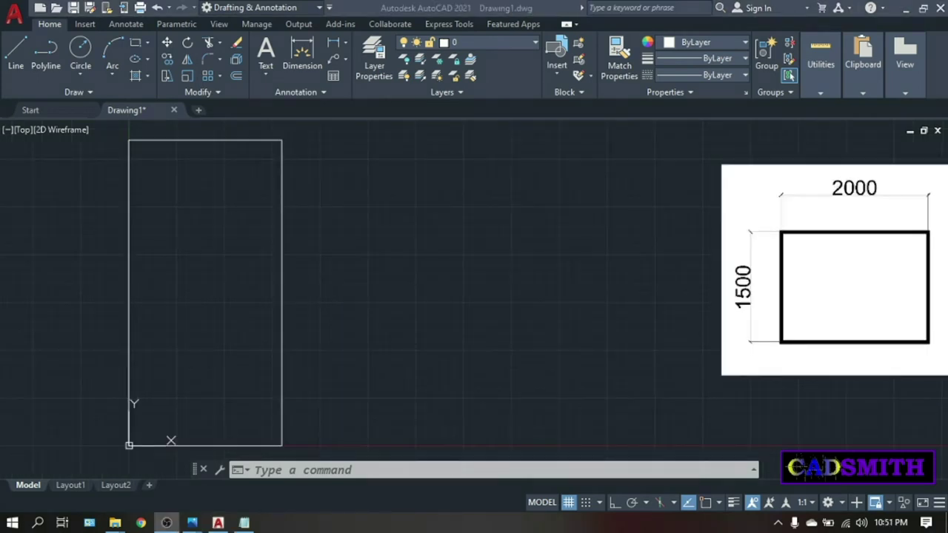
{"action": "left_click", "coordinate": [626, 351]}
{"action": "left_click", "coordinate": [473, 262]}
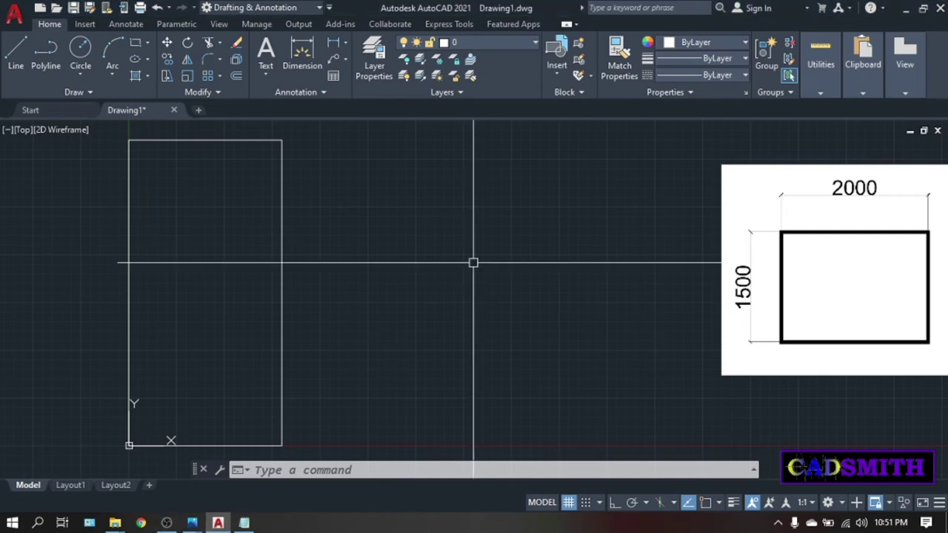
{"action": "type", "text": "REC"}
{"action": "key", "text": "Return"}
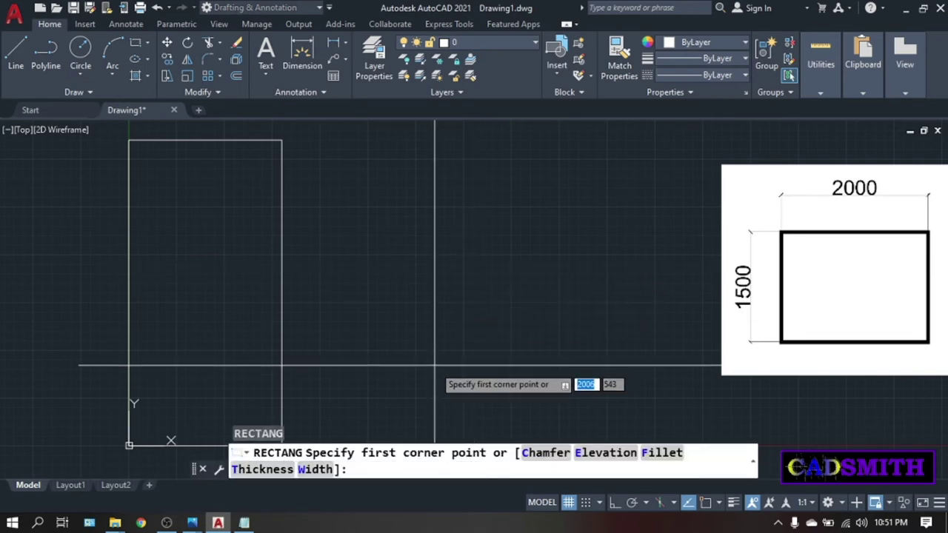
{"action": "left_click", "coordinate": [368, 410]}
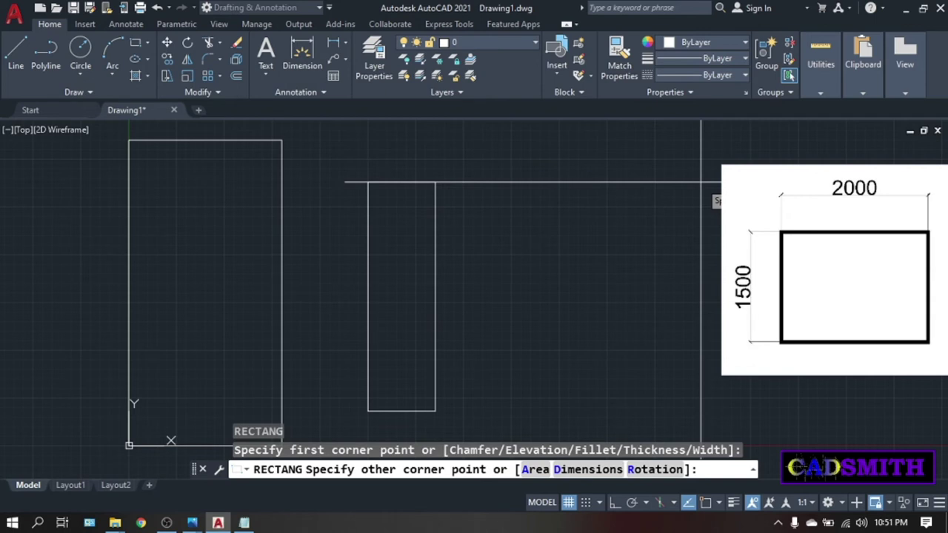
{"action": "type", "text": "@2000,1500"}
{"action": "key", "text": "Return"}
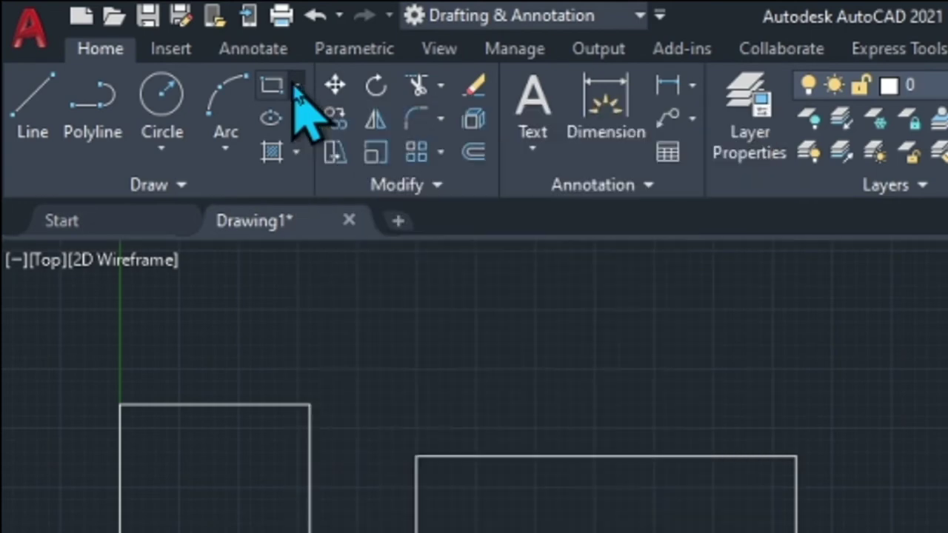
Start a six-sided polygon with POL and place its centre right of the rectangles.
{"action": "left_click", "coordinate": [296, 86]}
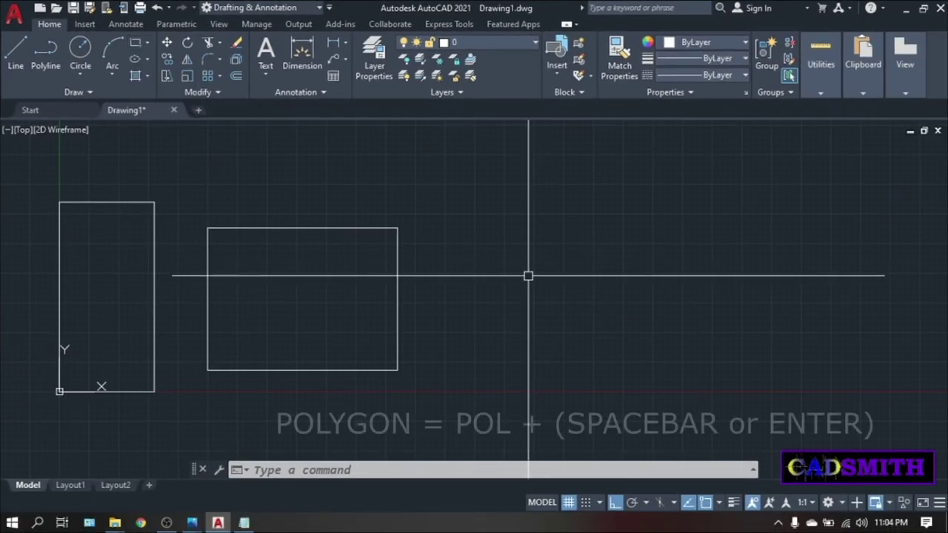
{"action": "type", "text": "POL"}
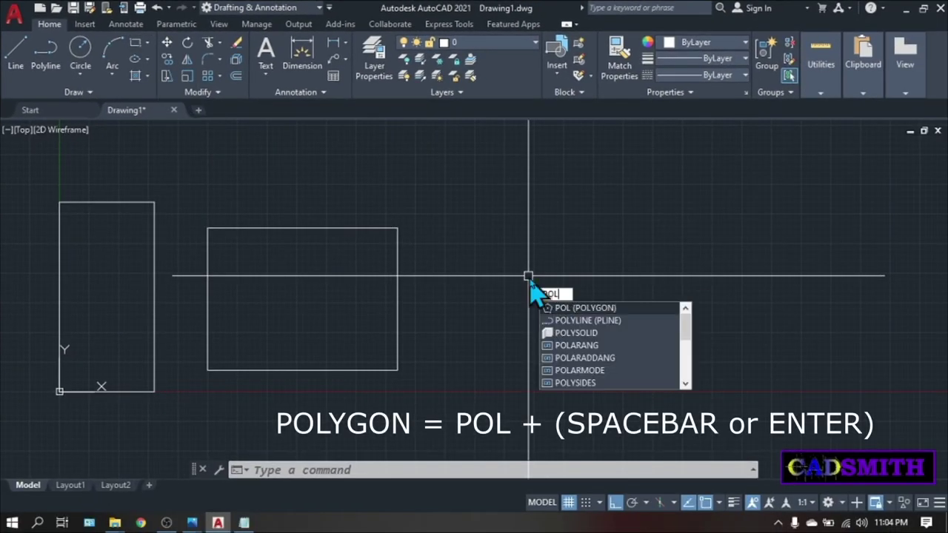
{"action": "key", "text": "Return"}
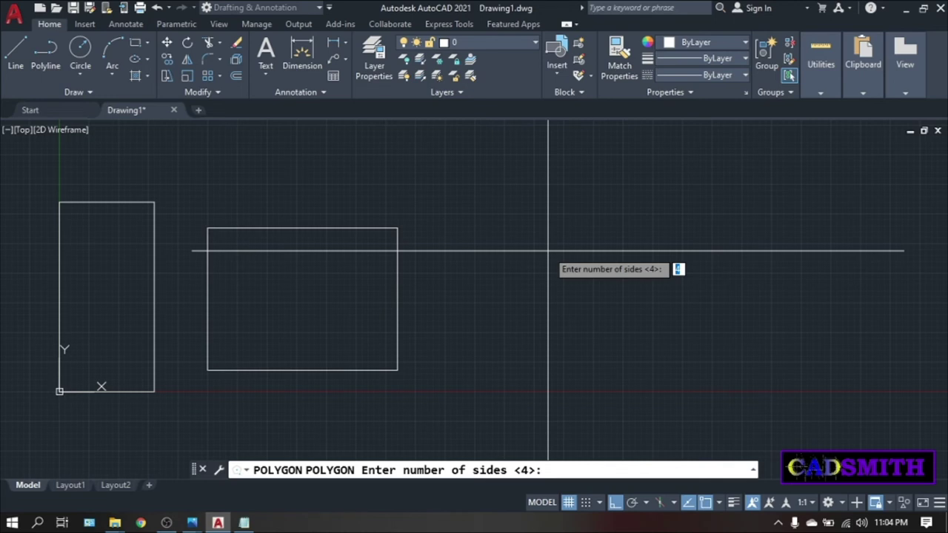
{"action": "key", "text": "Return"}
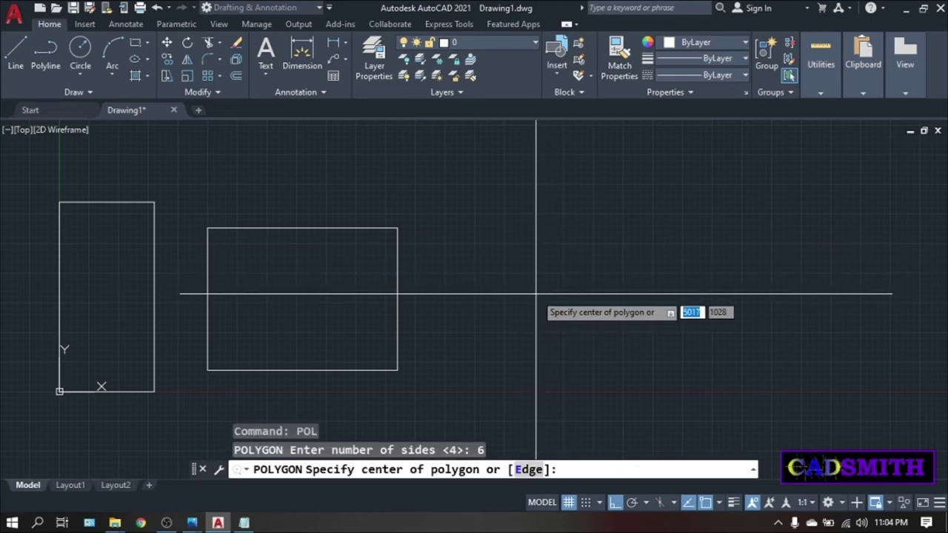
{"action": "left_click", "coordinate": [534, 293]}
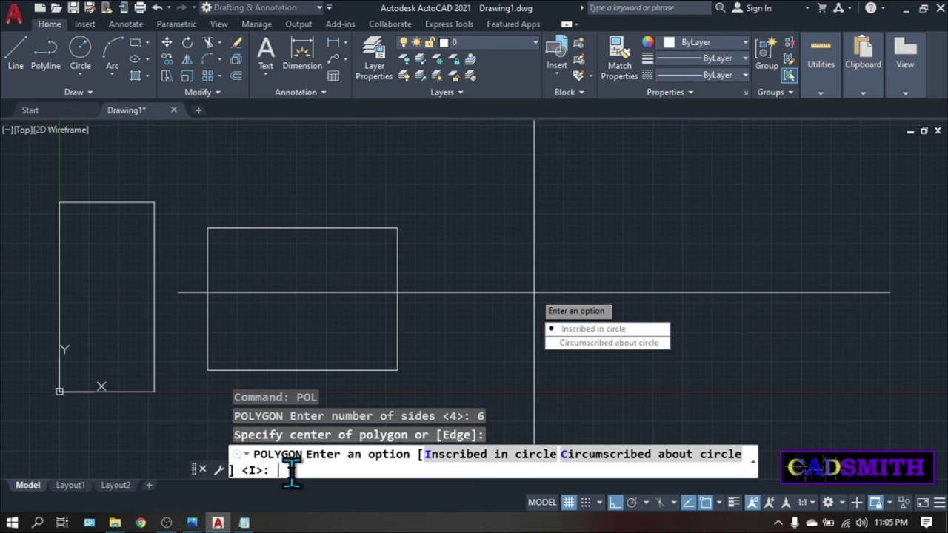
Choose Inscribed in circle and give the hexagon a 1000 radius.
{"action": "key", "text": "Return"}
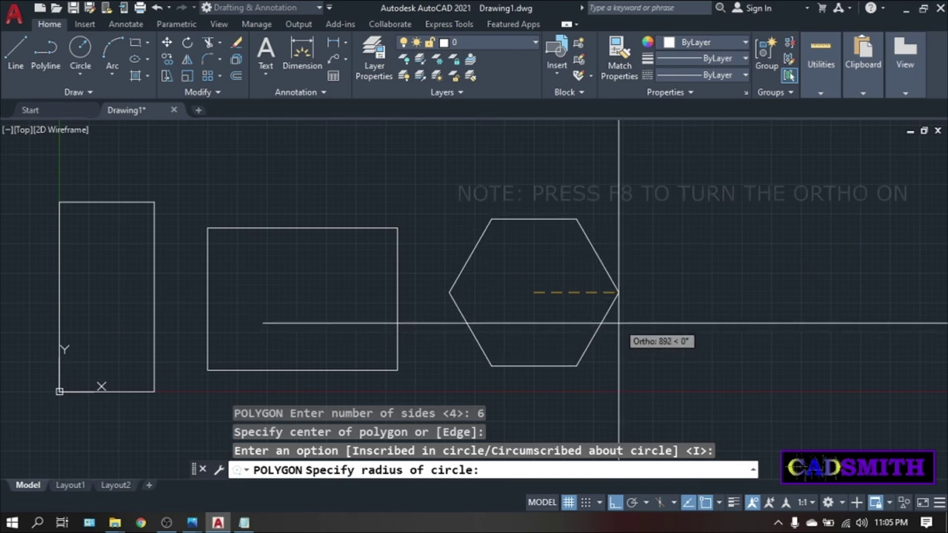
{"action": "type", "text": "1000"}
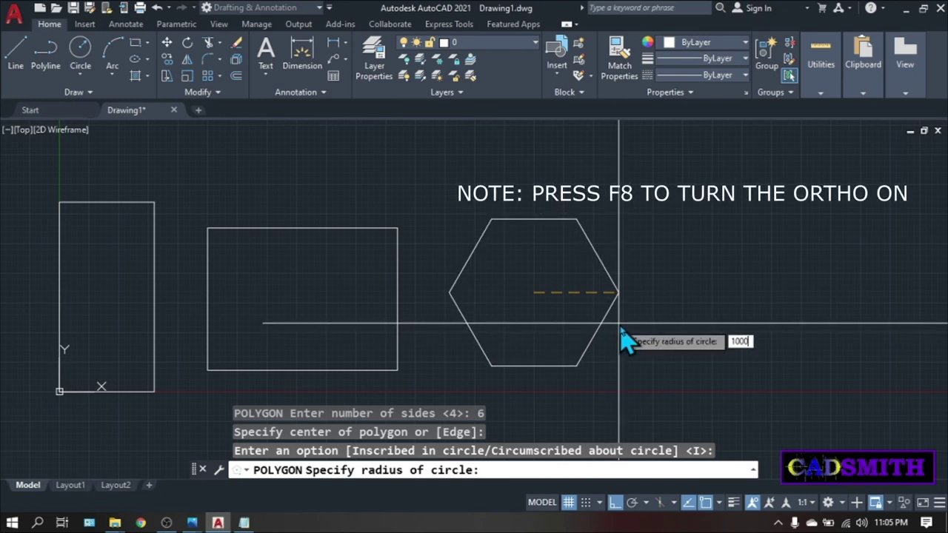
{"action": "key", "text": "Return"}
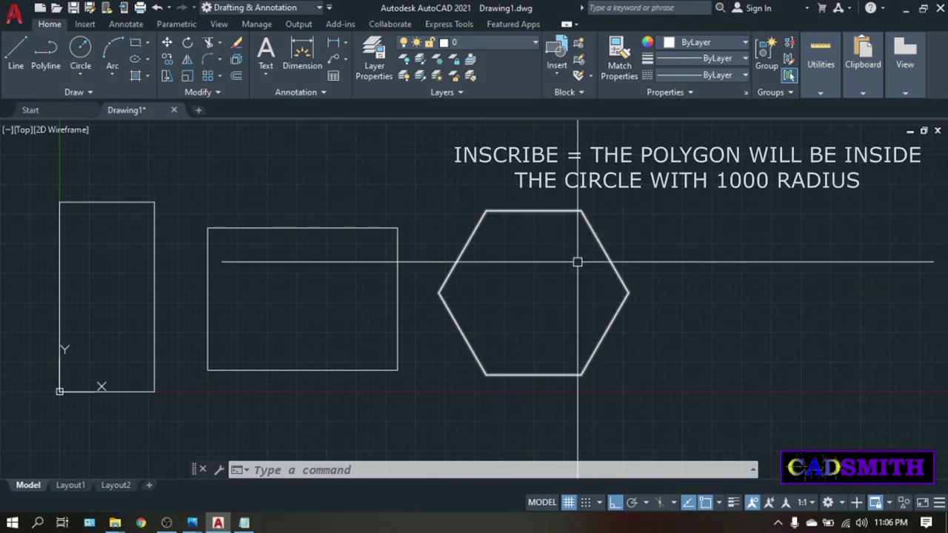
Draw a circle of radius 1000 centred on the hexagon's centre, through its six corners.
{"action": "key", "text": "Escape"}
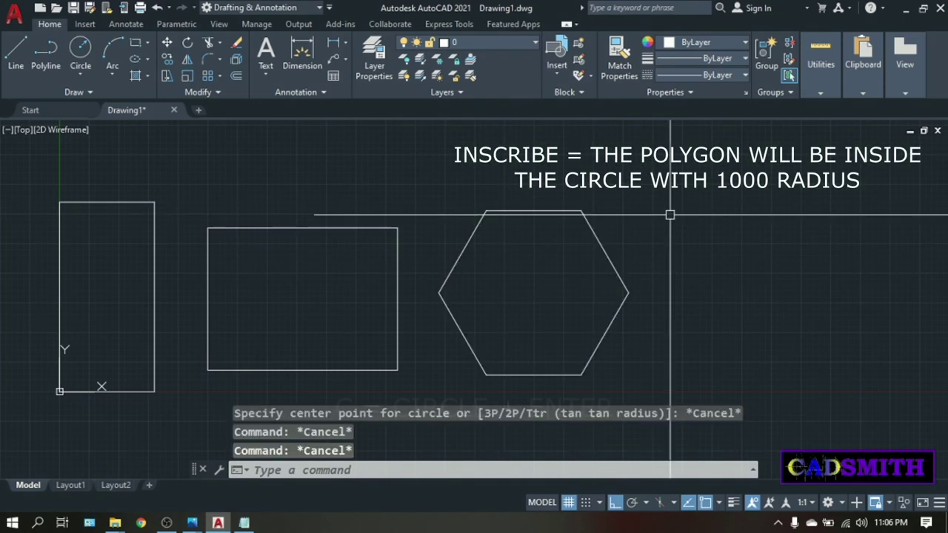
{"action": "type", "text": "c"}
{"action": "key", "text": "Return"}
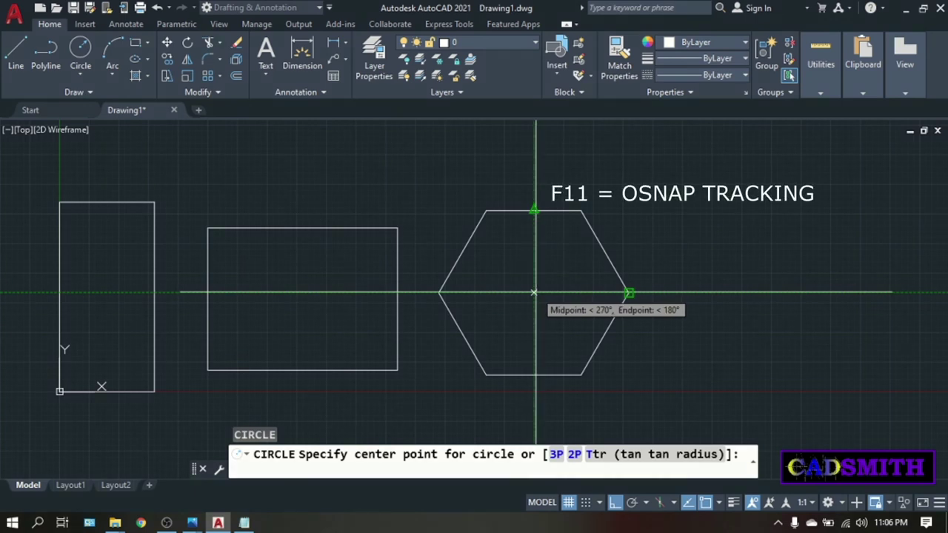
{"action": "left_click", "coordinate": [533, 293]}
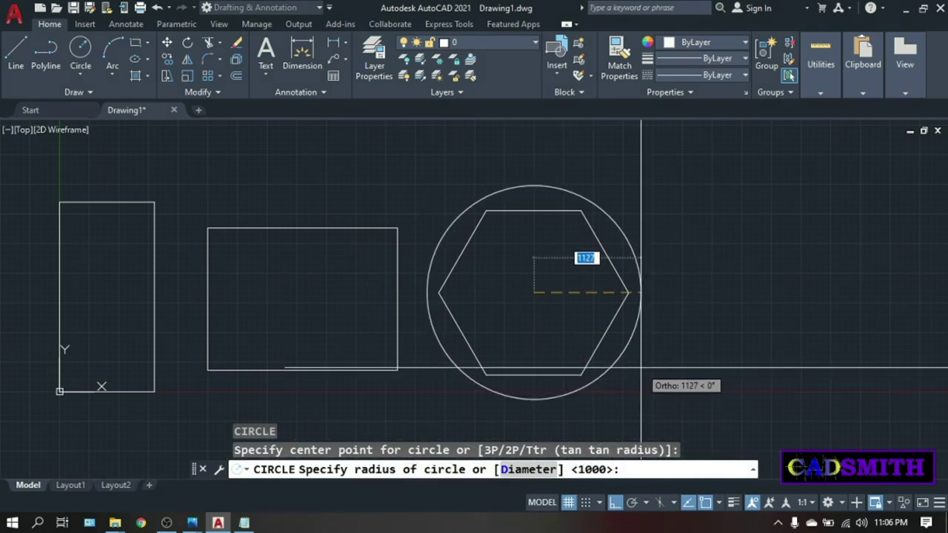
{"action": "key", "text": "Return"}
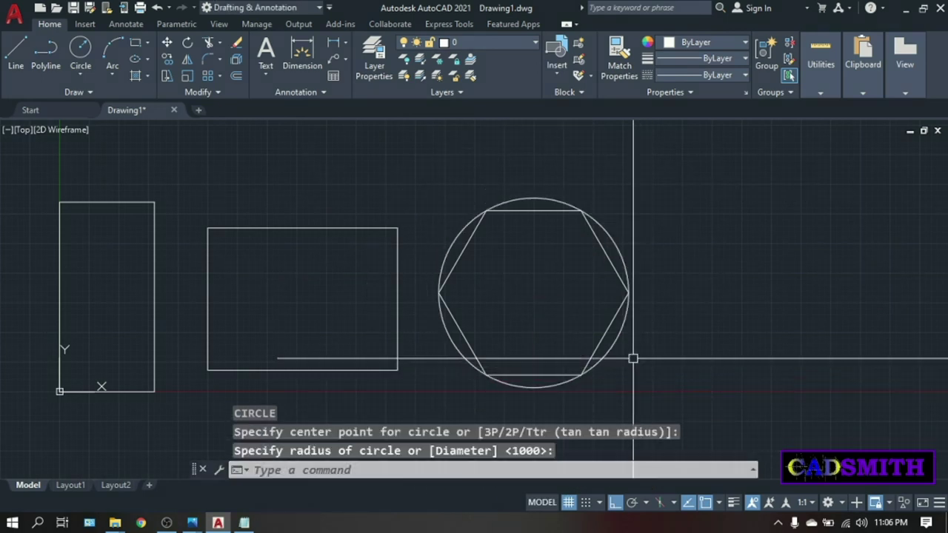
{"action": "left_click", "coordinate": [610, 348]}
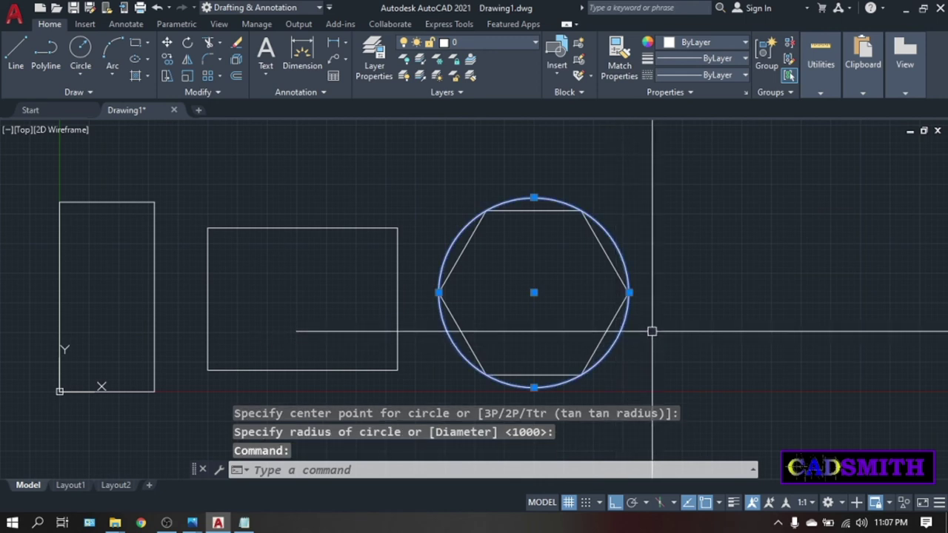
{"action": "key", "text": "Escape"}
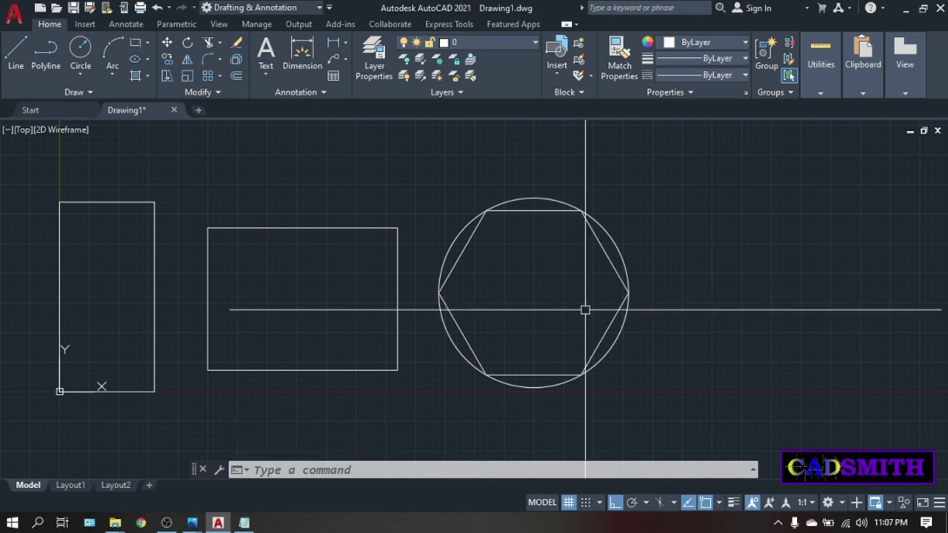
Draw a six-sided polygon circumscribed about the circle, centred on it, with radius 1000.
{"action": "type", "text": "L"}
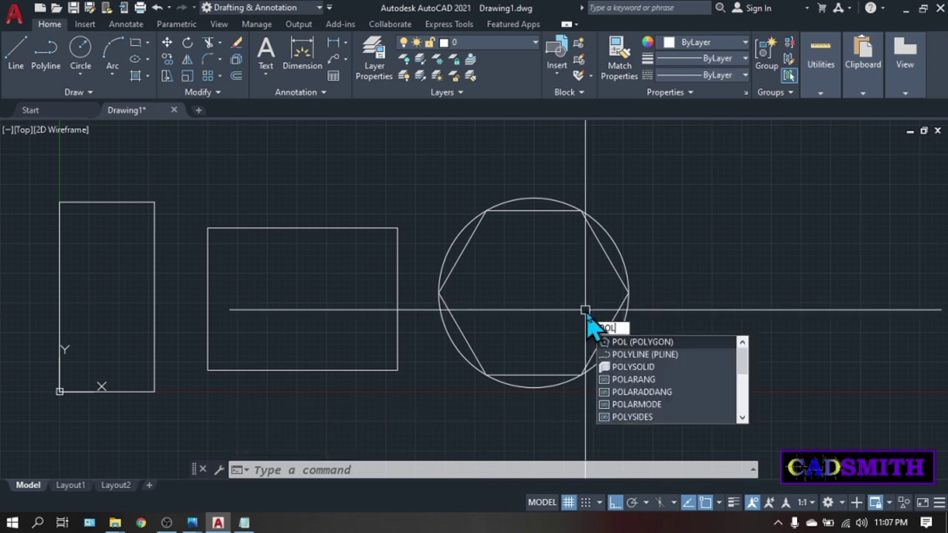
{"action": "key", "text": "Return"}
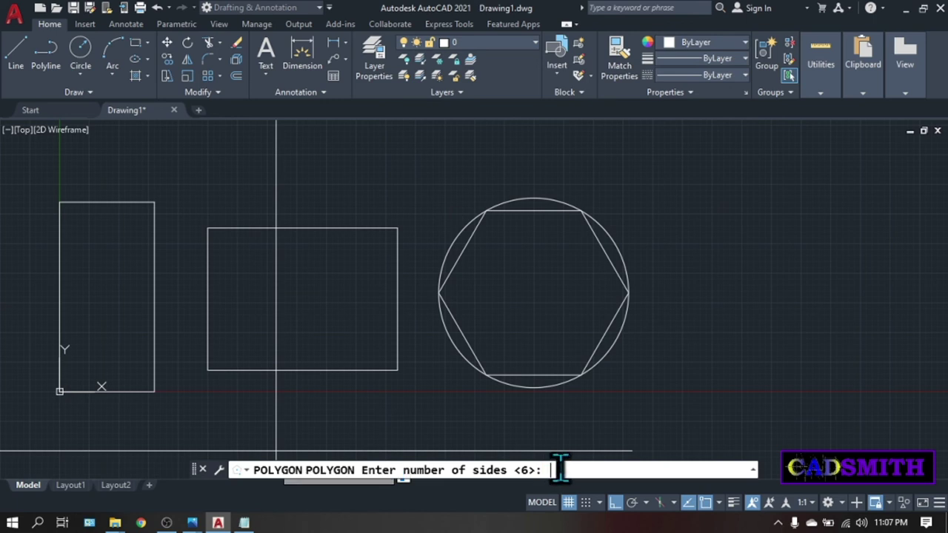
{"action": "key", "text": "Return"}
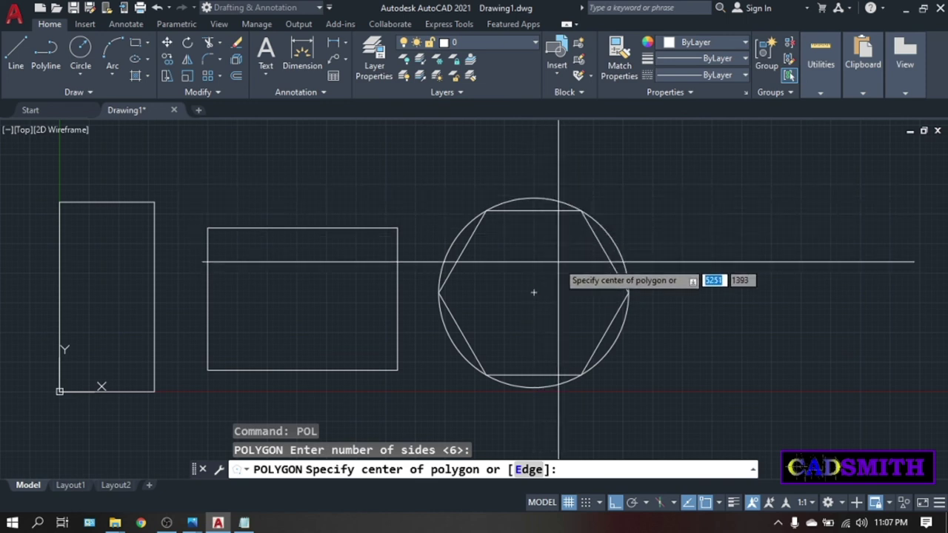
{"action": "left_click", "coordinate": [600, 262]}
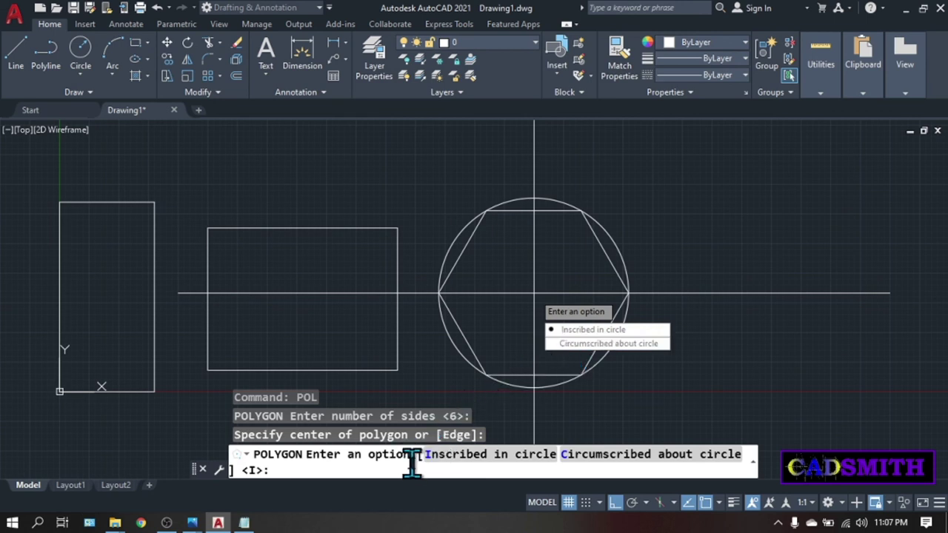
{"action": "type", "text": "C"}
{"action": "key", "text": "Return"}
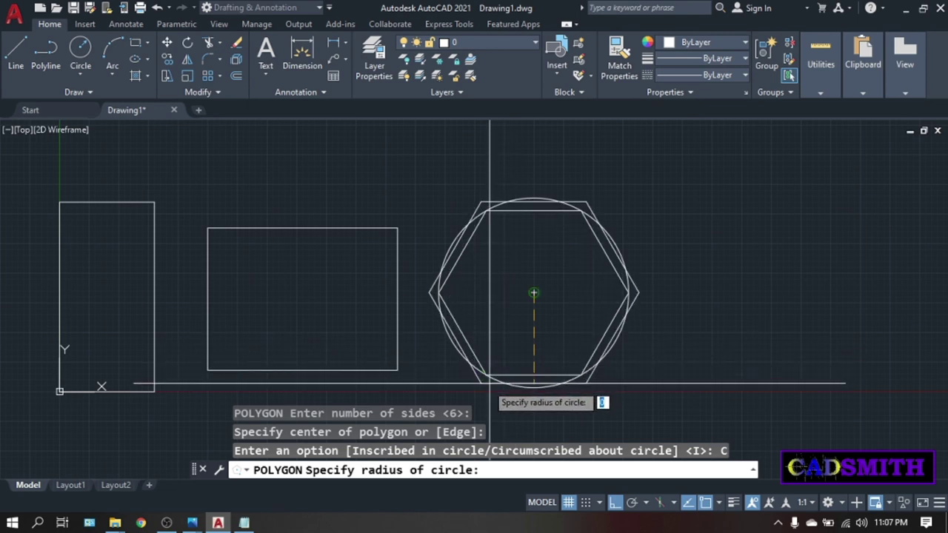
{"action": "type", "text": "10"}
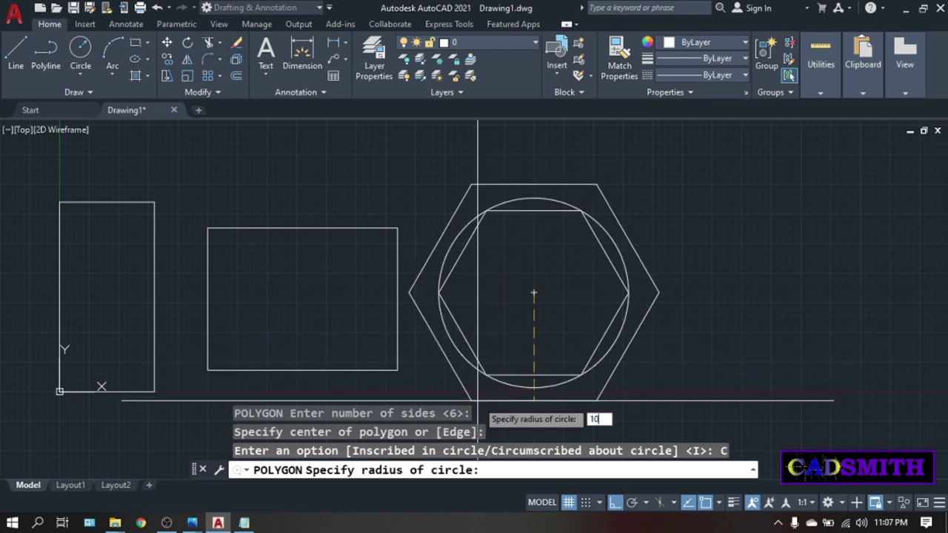
{"action": "type", "text": "00"}
{"action": "key", "text": "Return"}
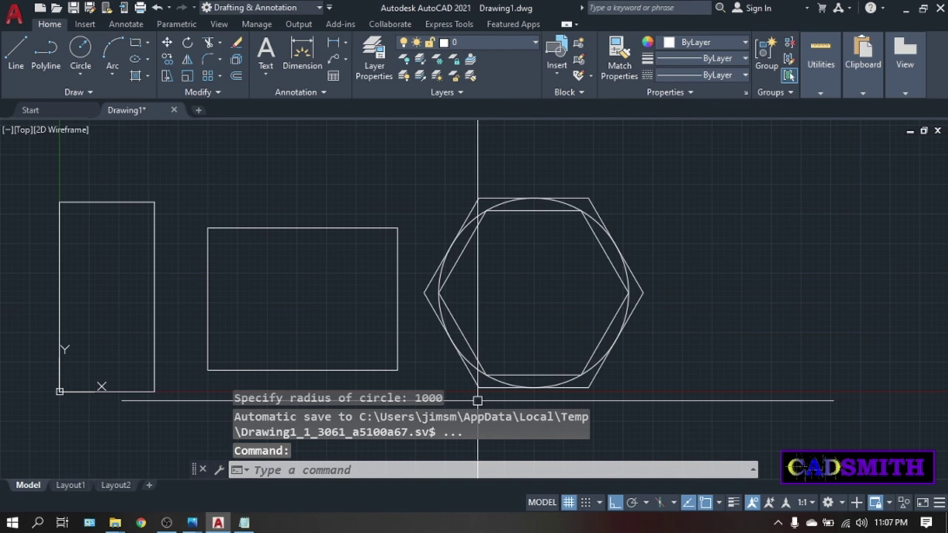
Inspect the outer hexagon and circle, then zoom and pan to centre both hexagons.
{"action": "left_click", "coordinate": [587, 199]}
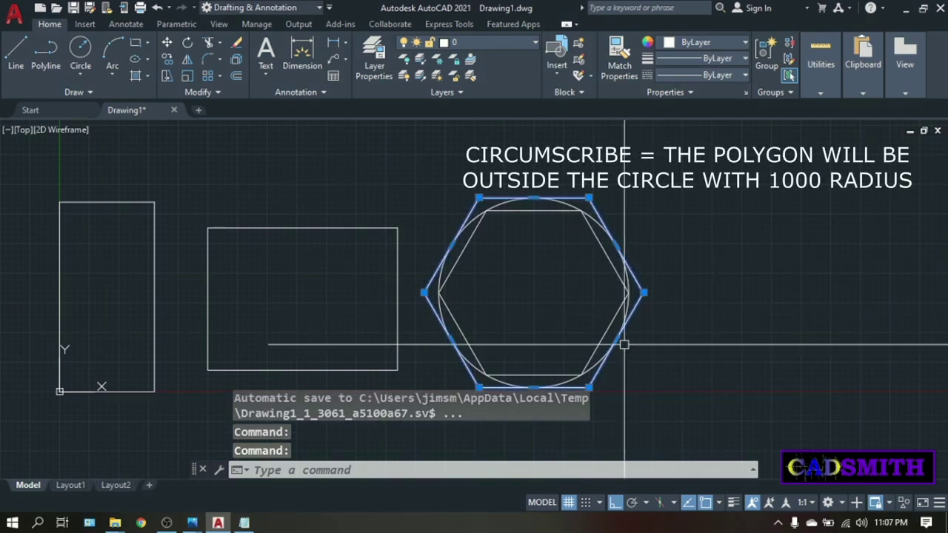
{"action": "key", "text": "Escape"}
{"action": "scroll", "coordinate": [499, 208], "scroll_direction": "up", "scroll_amount": 5}
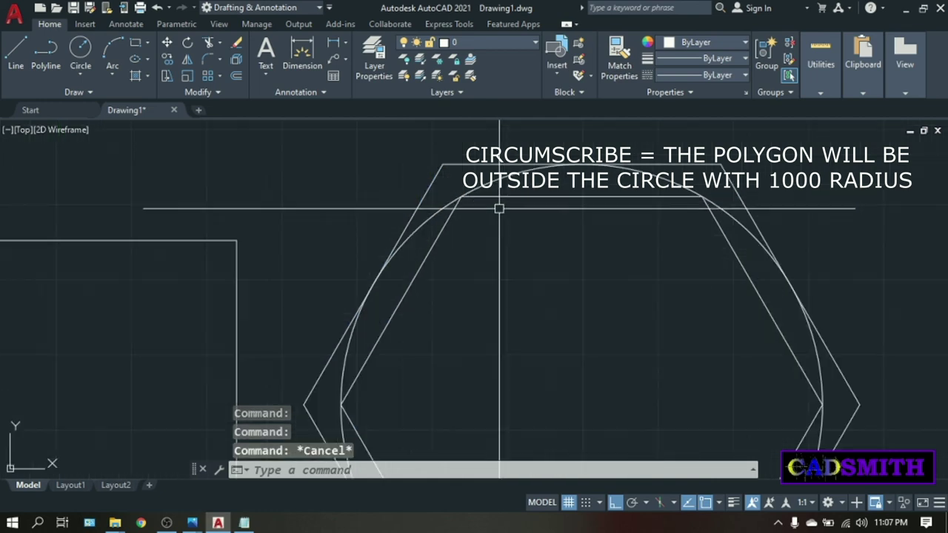
{"action": "scroll", "coordinate": [499, 208], "scroll_direction": "down", "scroll_amount": 5}
{"action": "left_click", "coordinate": [496, 178]}
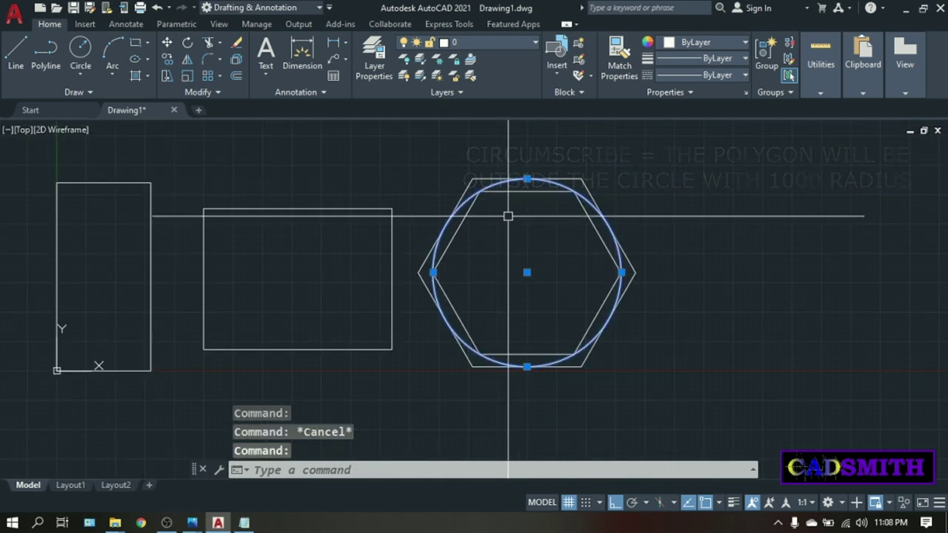
{"action": "key", "text": "Escape"}
{"action": "scroll", "coordinate": [689, 314], "scroll_direction": "down", "scroll_amount": 3}
{"action": "middle_click_drag", "start_coordinate": [689, 313], "coordinate": [748, 332]}
{"action": "scroll", "coordinate": [517, 317], "scroll_direction": "up", "scroll_amount": 3}
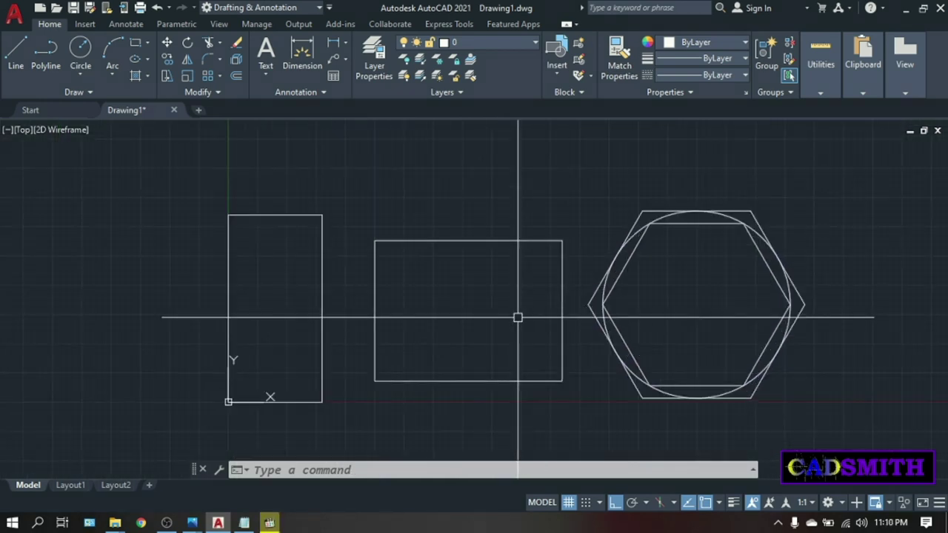
{"action": "scroll", "coordinate": [518, 318], "scroll_direction": "up", "scroll_amount": 2}
{"action": "middle_click_drag", "start_coordinate": [513, 309], "coordinate": [470, 311]}
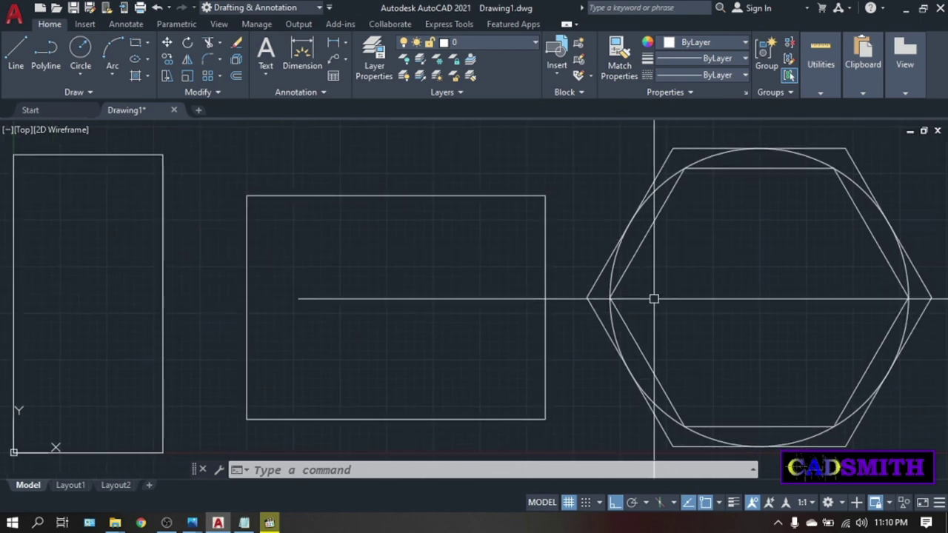
{"action": "scroll", "coordinate": [654, 299], "scroll_direction": "up", "scroll_amount": 2}
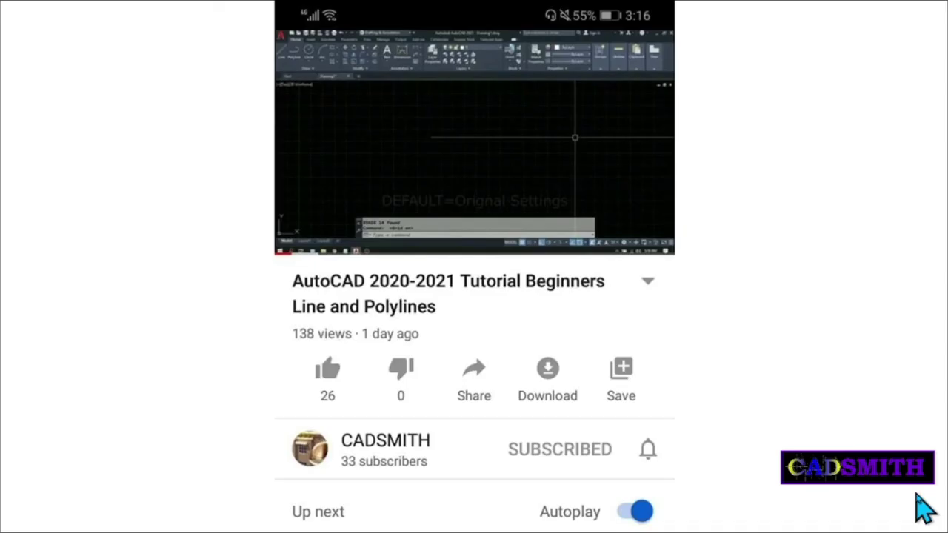